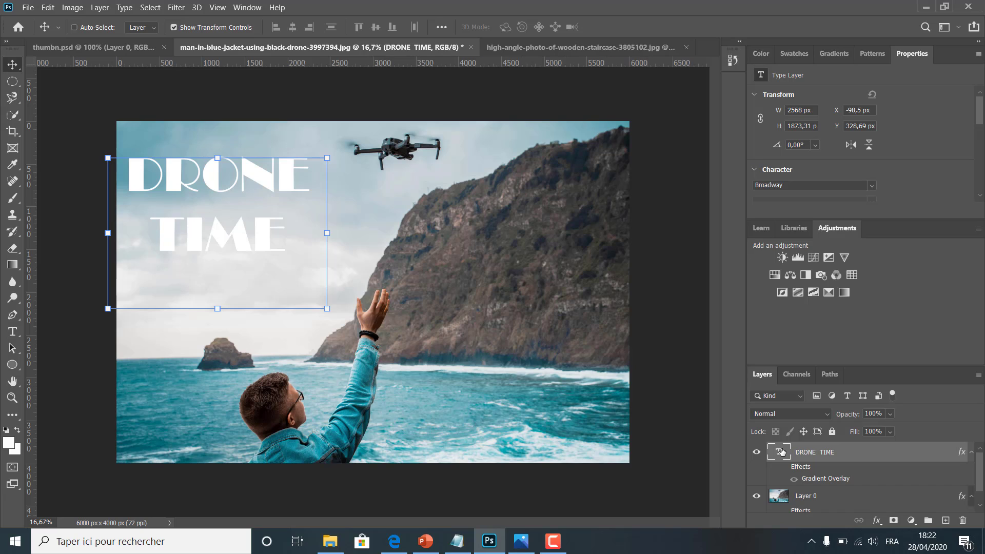
# Turn on the layer effects of the DRONE TIME text and of Layer 0 to view the finished drone example
pyautogui.click(783, 468)
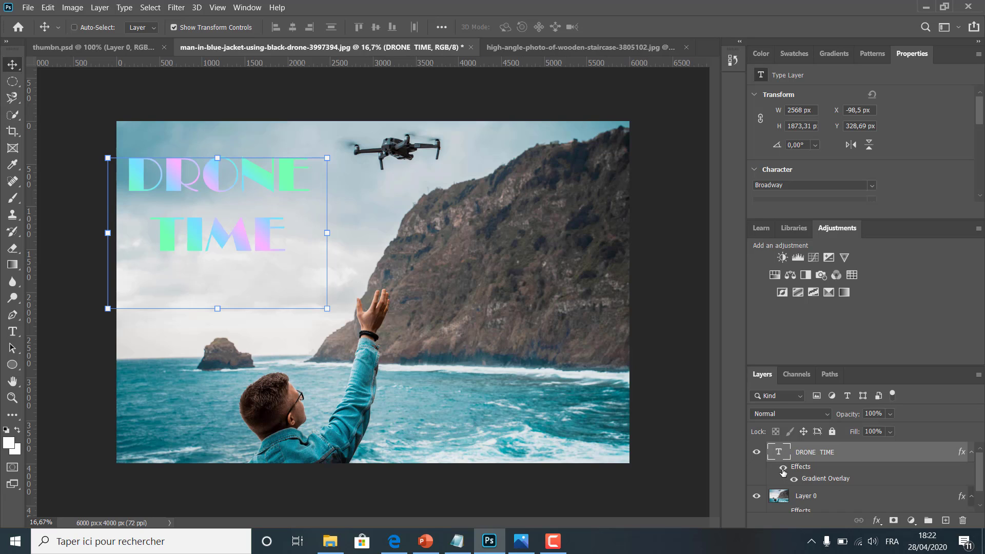
pyautogui.scroll(-1, 783, 471)
pyautogui.click(783, 493)
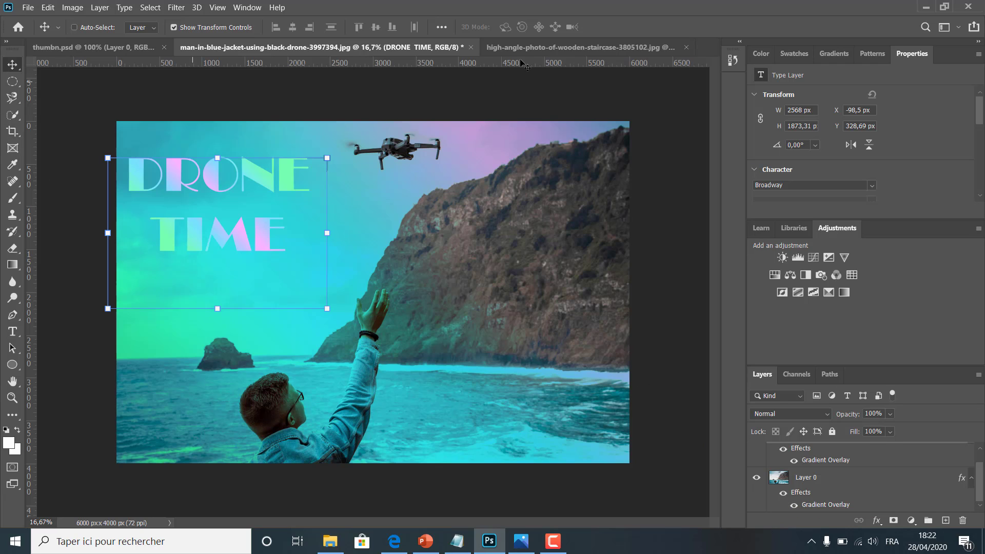
# Compare the wooden staircase photo with and without its gradient overlay, and view the thumb.psd example
pyautogui.click(543, 47)
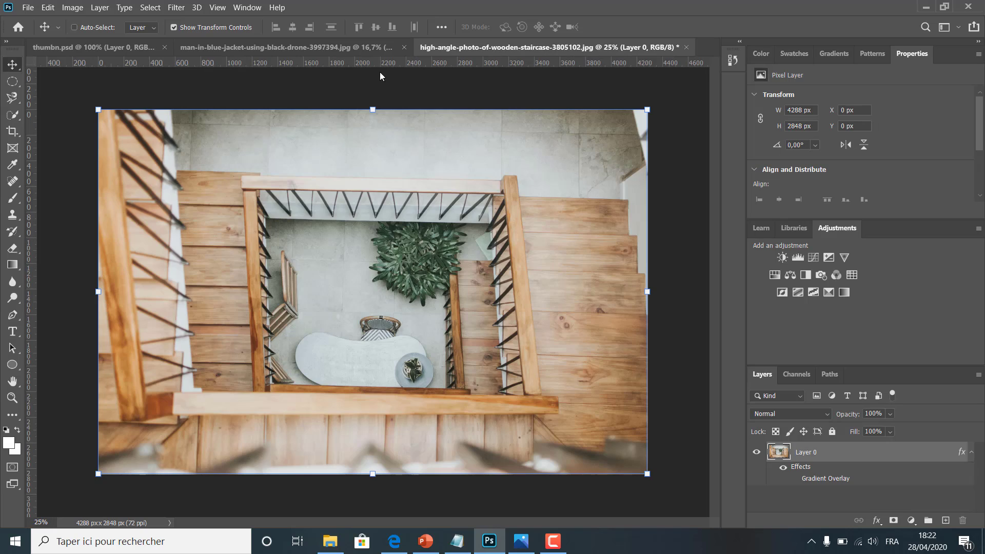
pyautogui.click(794, 480)
pyautogui.click(794, 479)
pyautogui.click(793, 479)
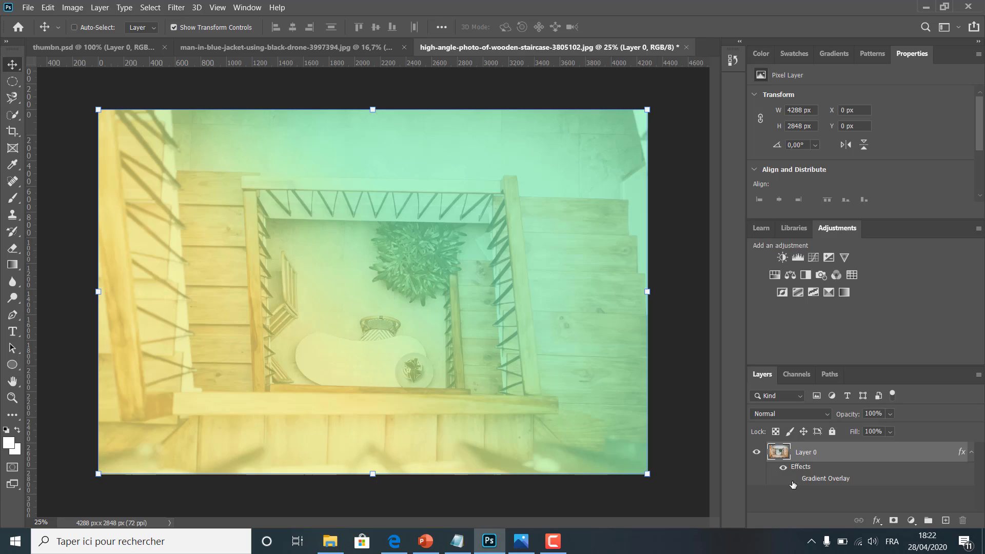
pyautogui.click(793, 481)
pyautogui.click(793, 481)
pyautogui.click(118, 47)
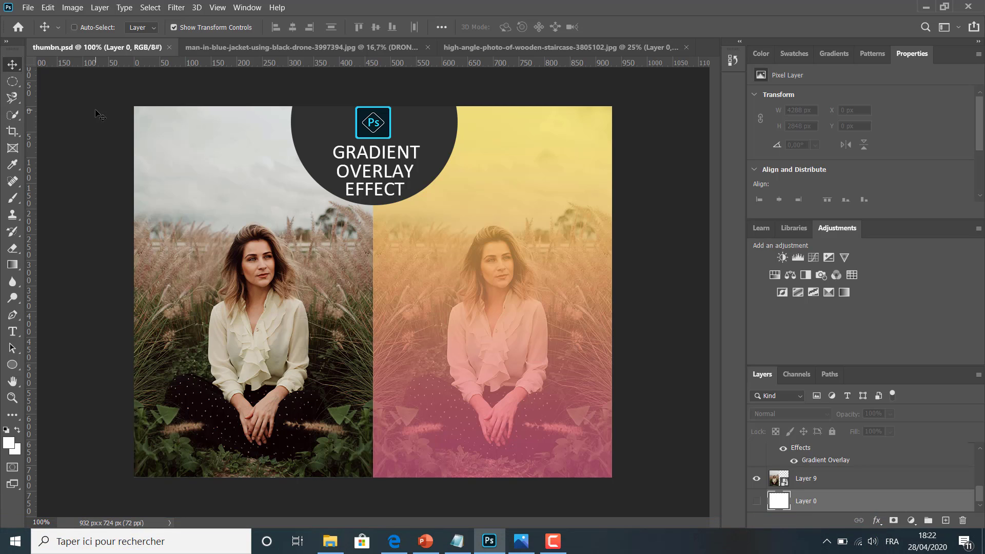
# Open the wooden staircase and man-in-blue-jacket drone photos, and convert the drone photo's background into an editable layer
pyautogui.hotkey('ctrl', 'o')
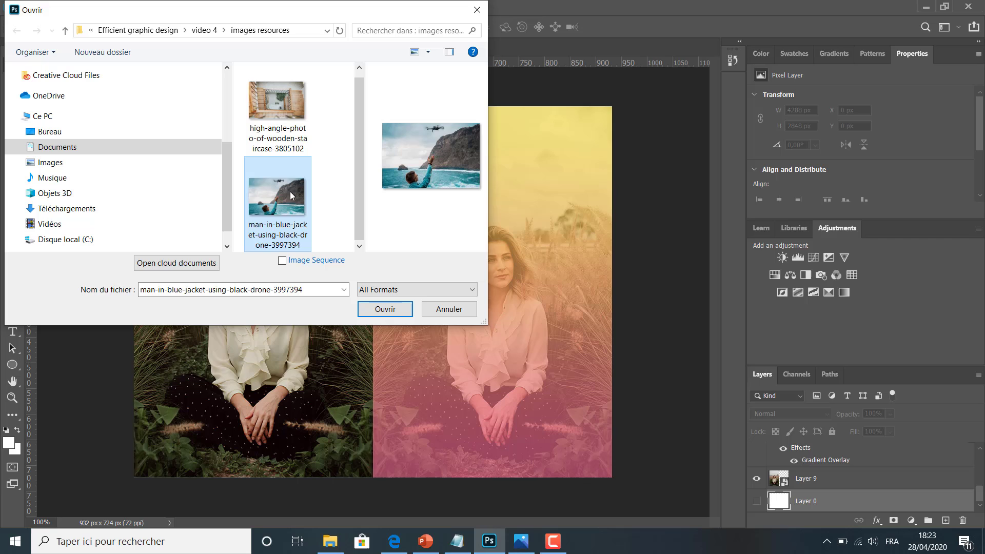
pyautogui.keyDown('ctrl'); pyautogui.click(279, 119); pyautogui.keyUp('ctrl')
pyautogui.click(384, 309)
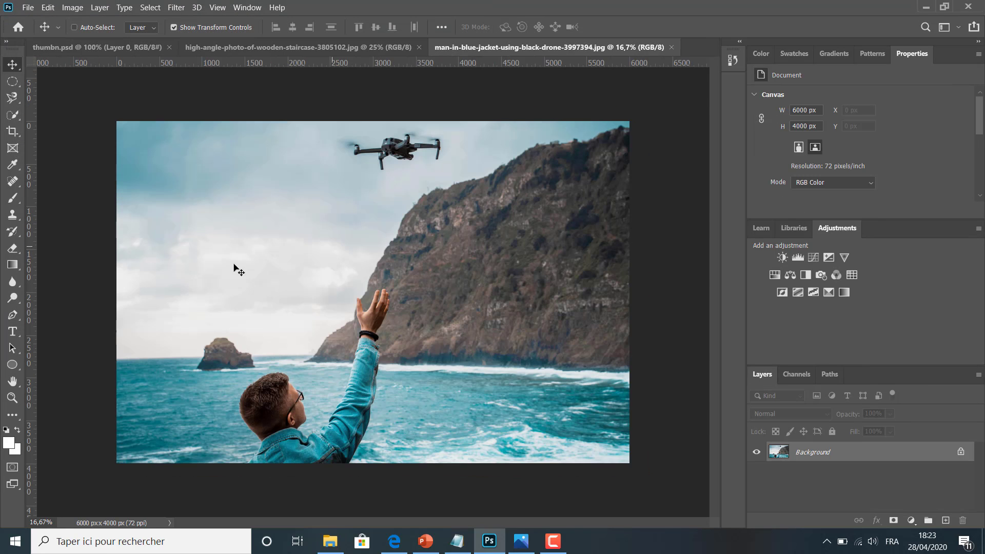
pyautogui.doubleClick(847, 459)
pyautogui.click(596, 156)
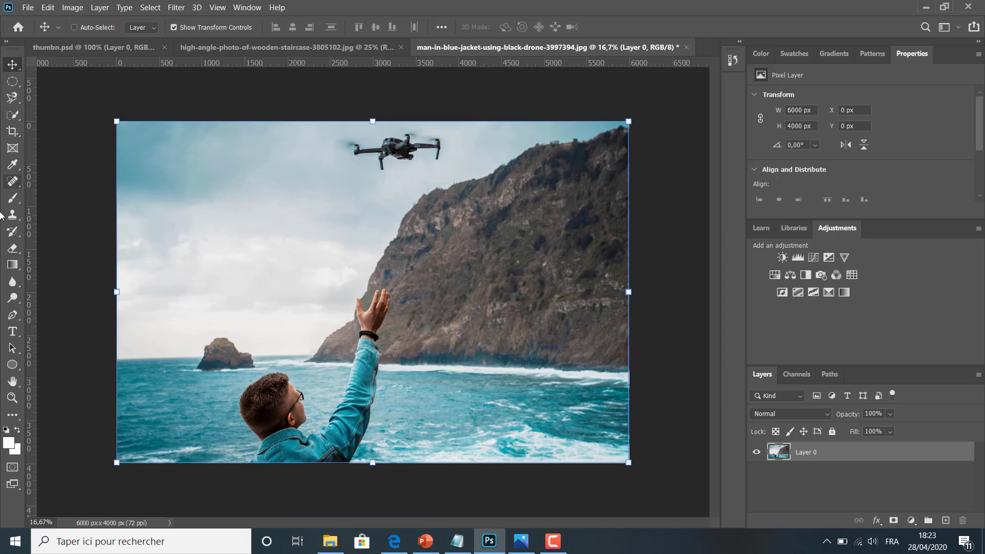
# Draw a text box about 2514 px wide and 1451 px high over the sky and set its font to Broadway
pyautogui.click(12, 331)
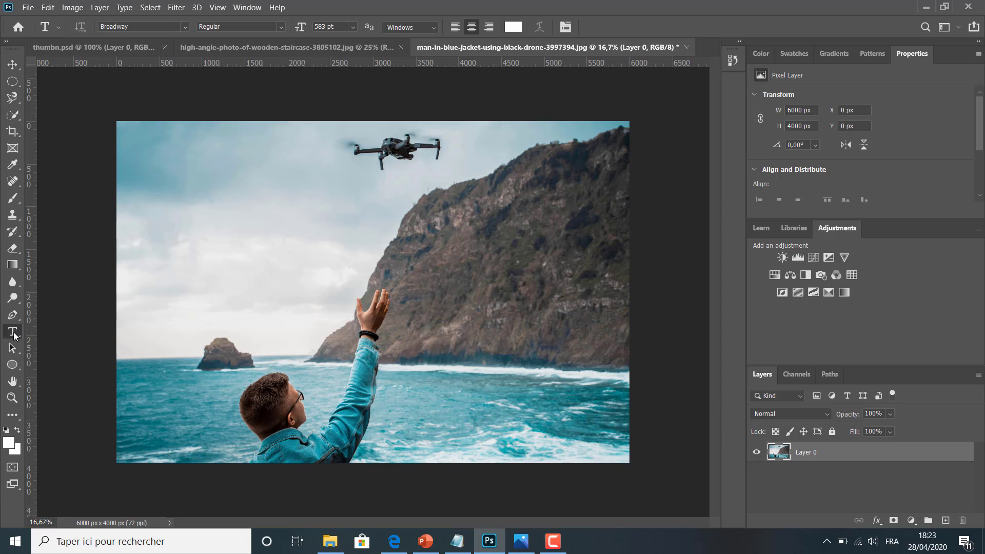
pyautogui.moveTo(131, 161); pyautogui.dragTo(345, 283)
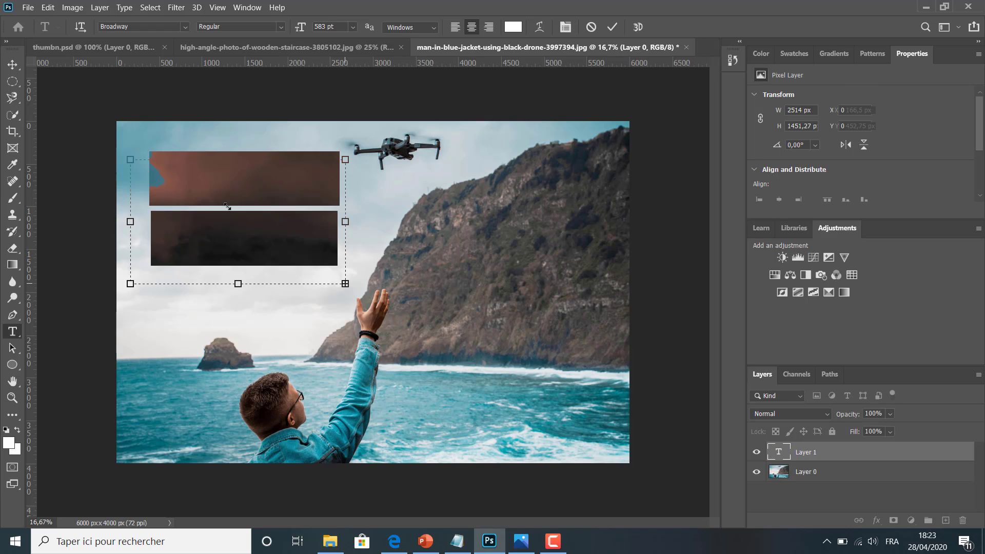
pyautogui.doubleClick(205, 180)
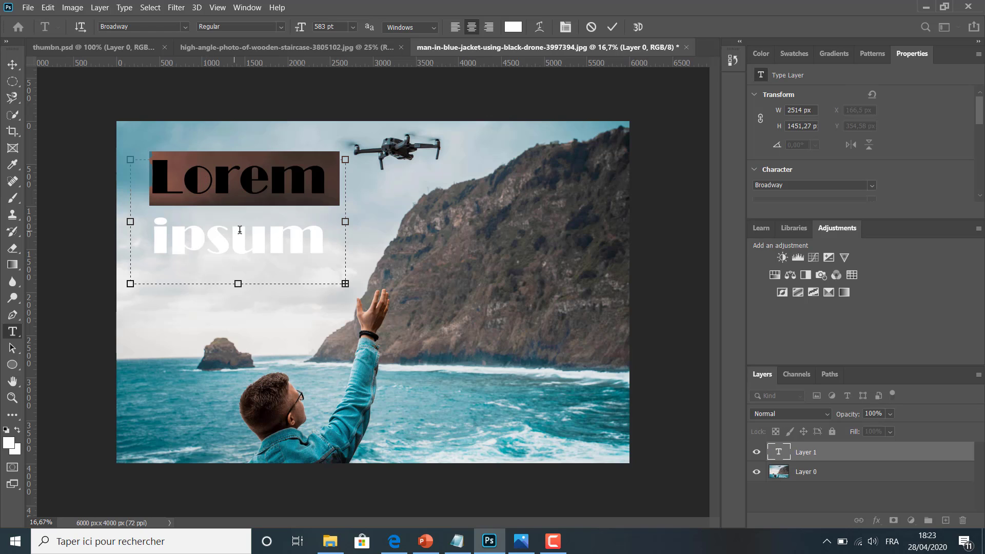
pyautogui.click(185, 27)
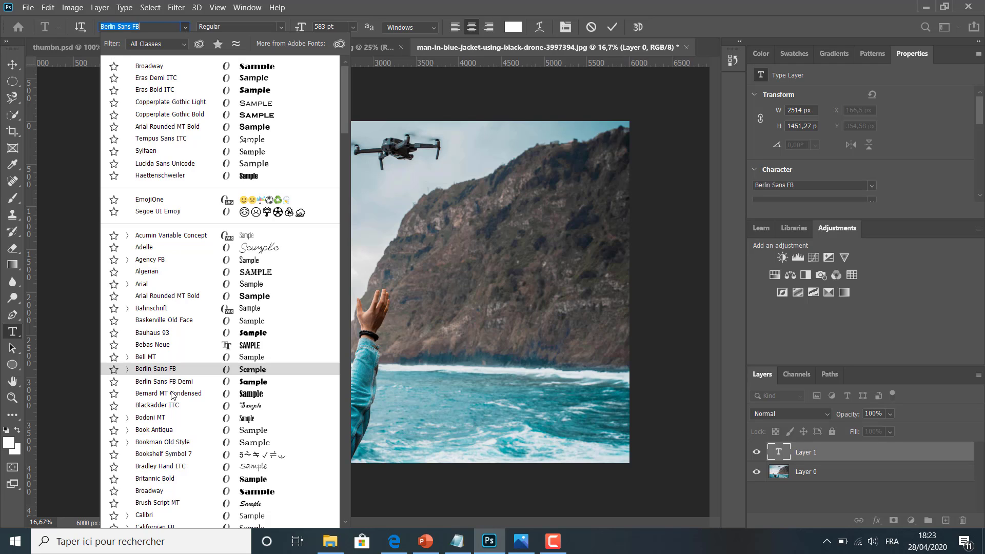
pyautogui.click(156, 493)
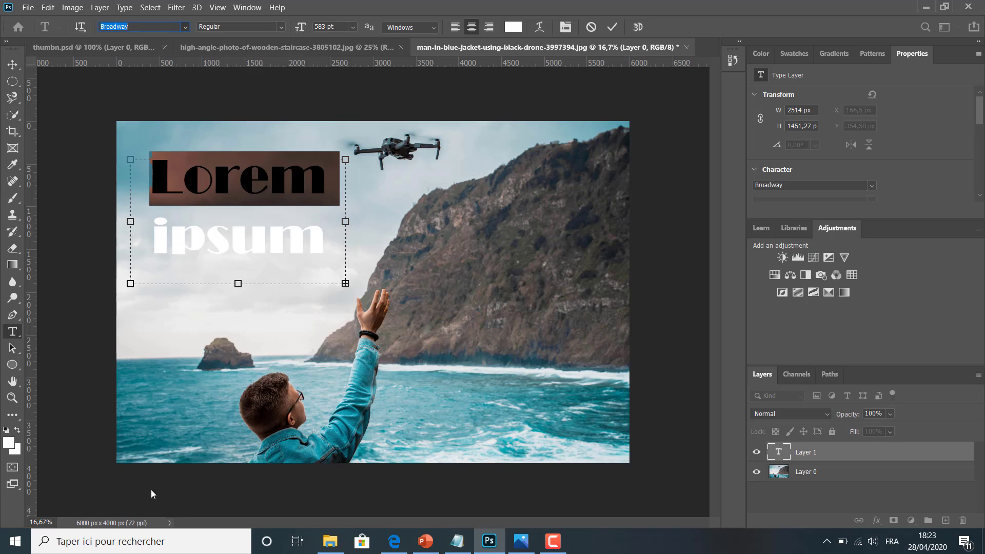
pyautogui.click(326, 26)
# Replace the placeholder text with DRONE and TIME on two lines, and move the text slightly closer to the photo's upper-left corner
pyautogui.doubleClick(233, 247)
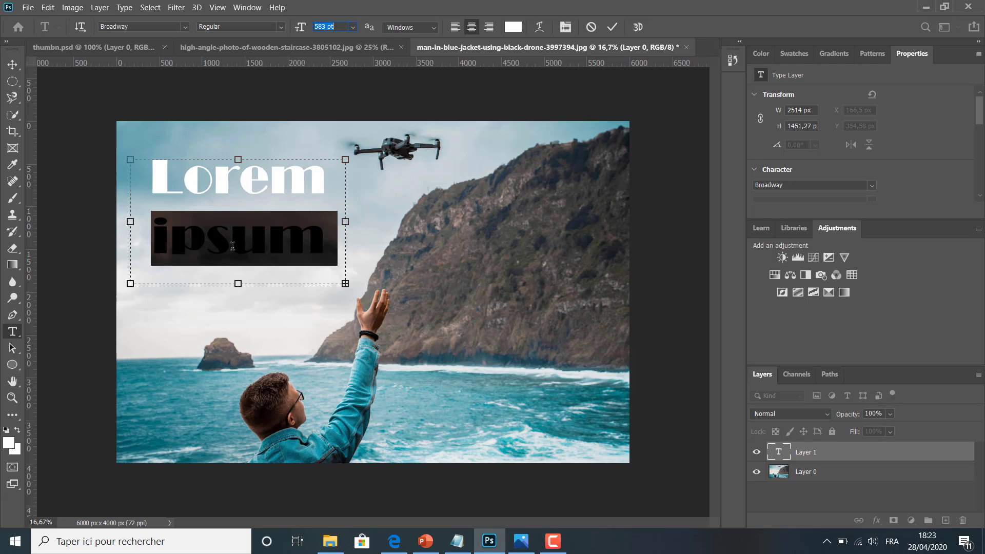
pyautogui.hotkey('ctrl', 'a')
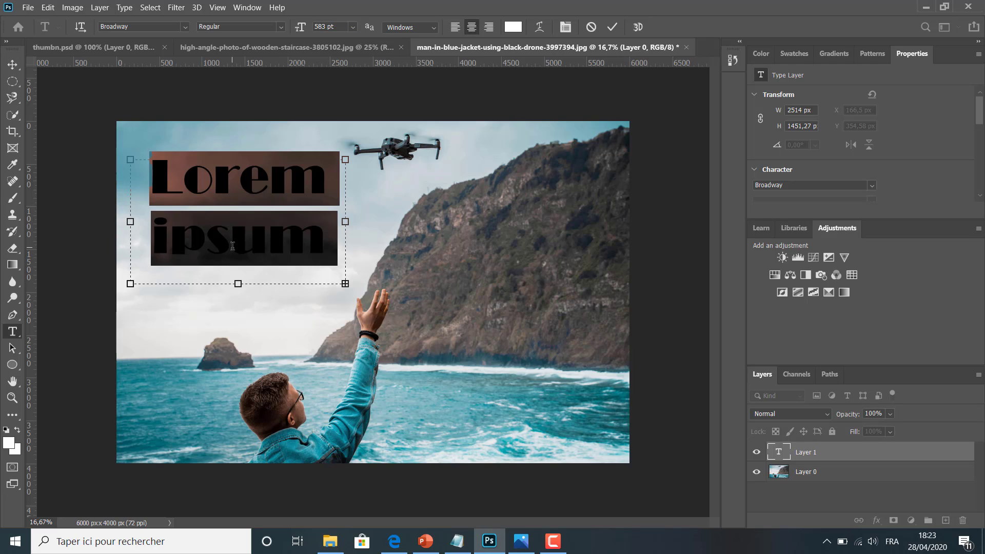
pyautogui.write('DR')
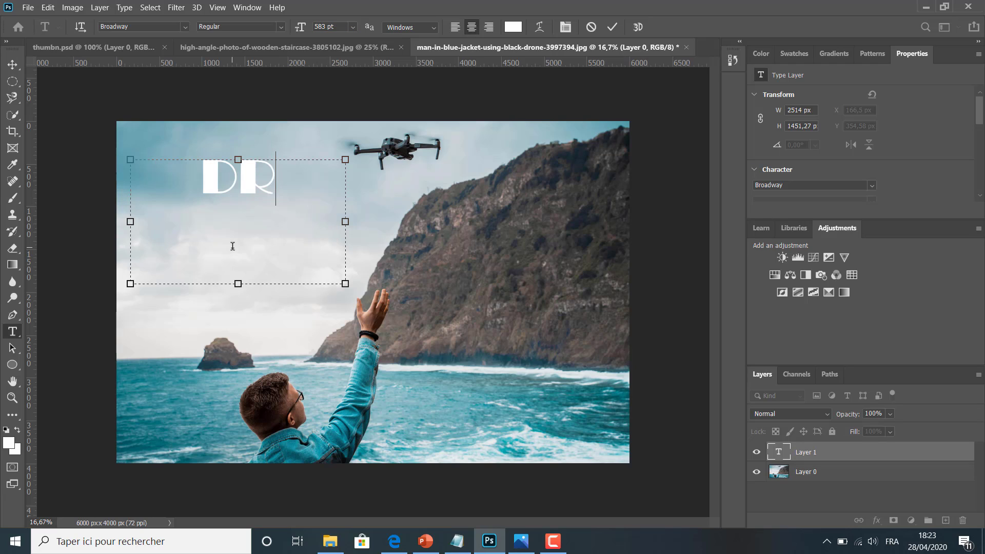
pyautogui.write('ONE')
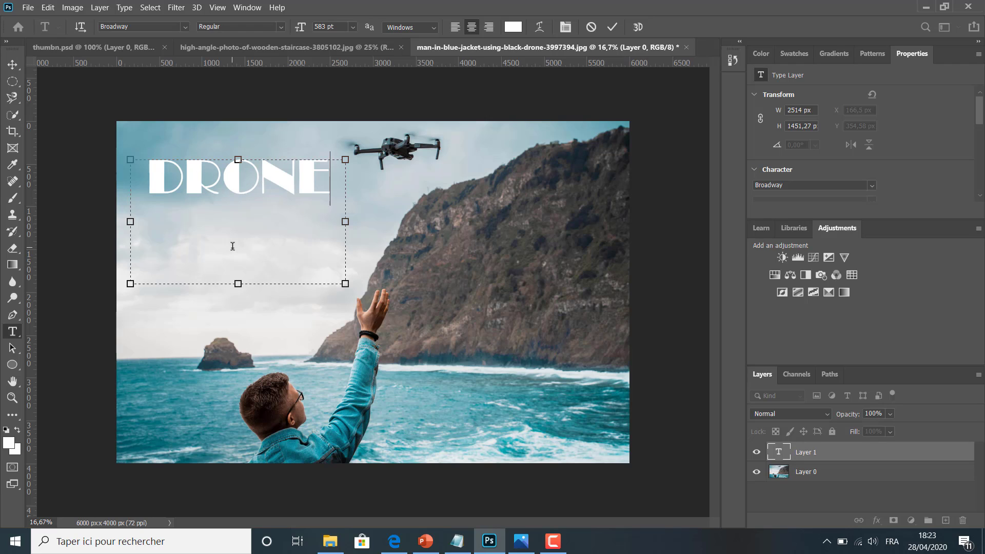
pyautogui.press('Return')
pyautogui.write('ti')
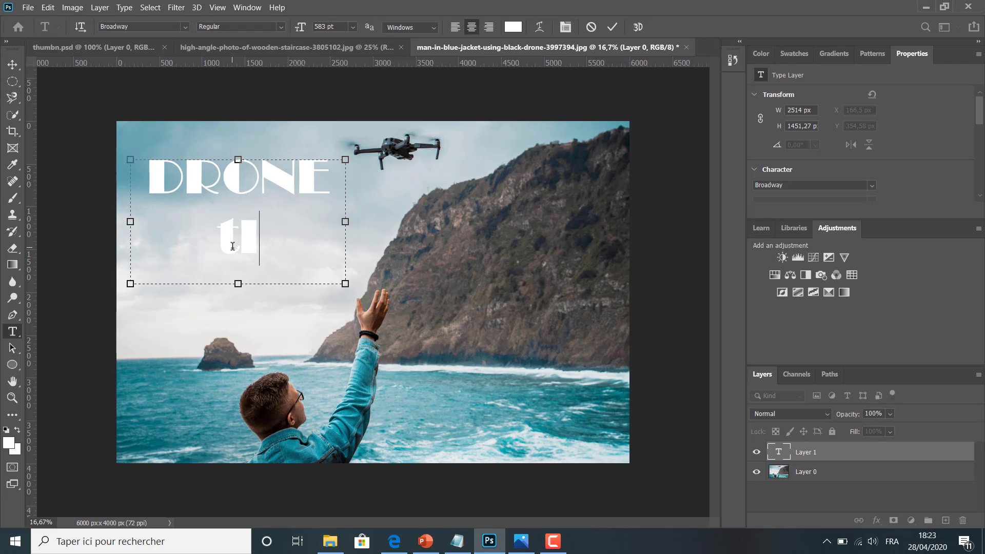
pyautogui.press('BackSpace')
pyautogui.press('BackSpace')
pyautogui.write('T')
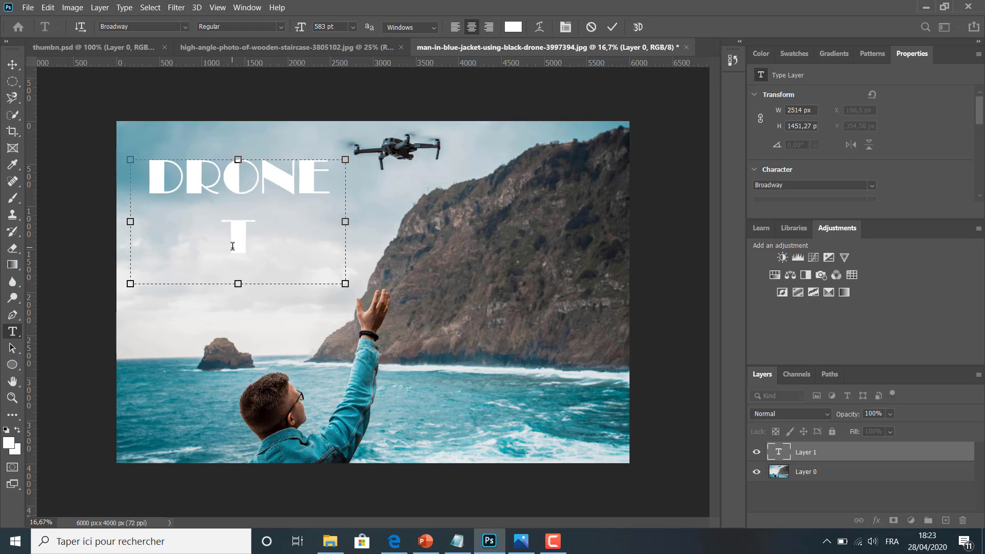
pyautogui.write('IME')
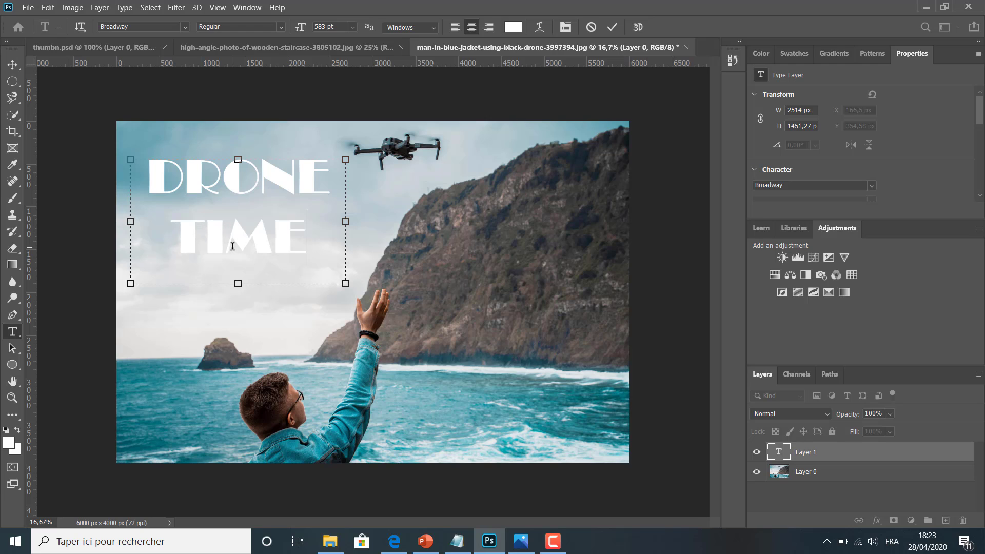
pyautogui.click(13, 64)
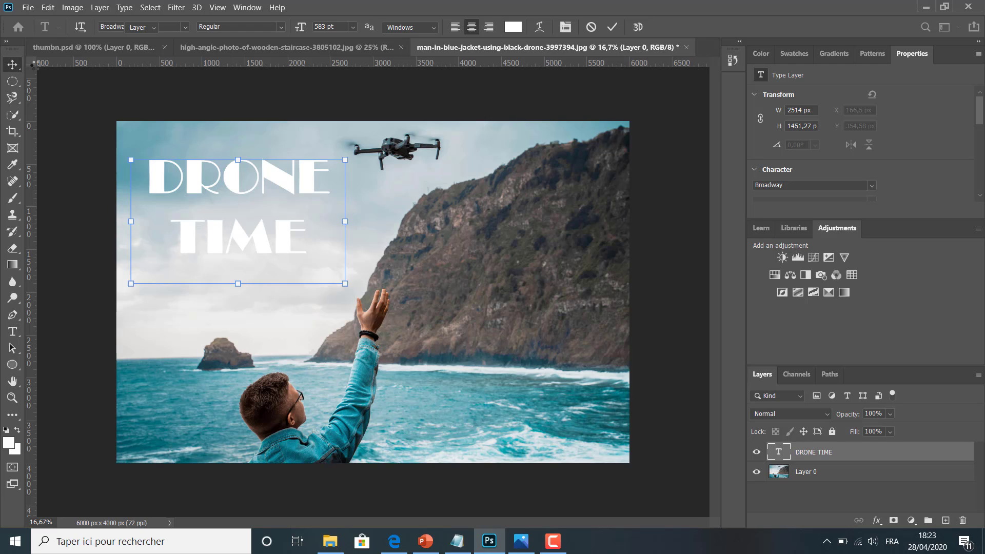
pyautogui.moveTo(217, 168); pyautogui.dragTo(198, 164)
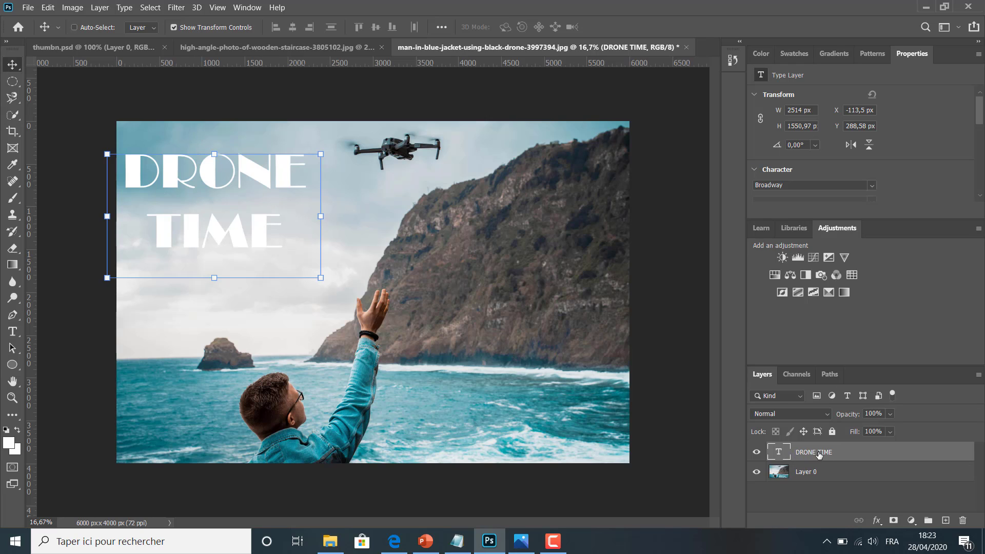
# Add a Gradient Overlay effect to the DRONE TIME text layer, keeping the text visible beside its settings
pyautogui.click(877, 521)
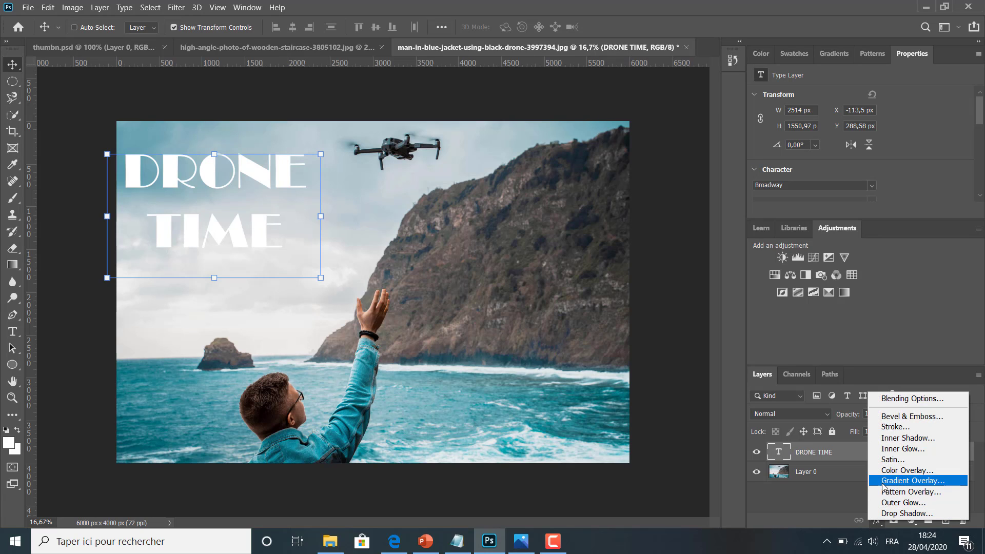
pyautogui.click(897, 481)
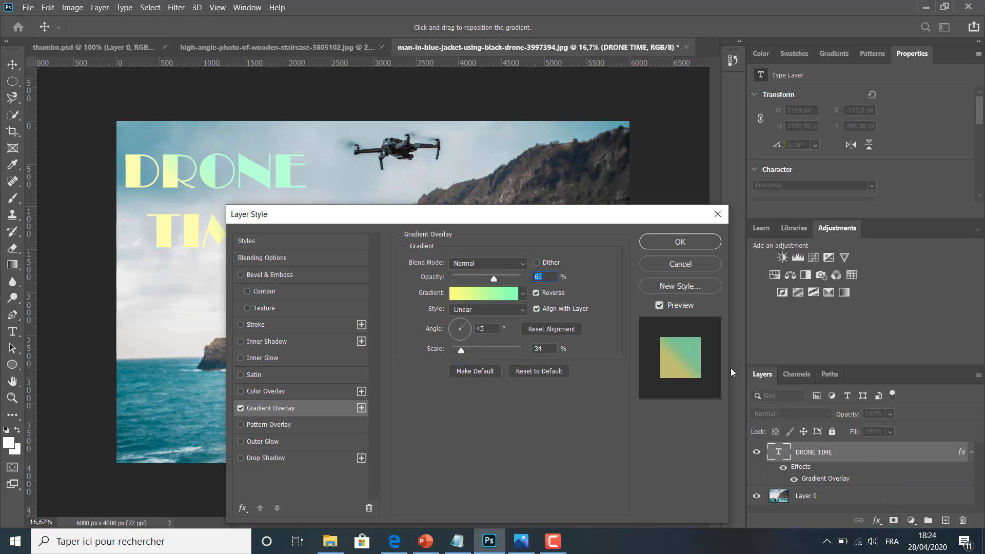
pyautogui.moveTo(521, 220); pyautogui.dragTo(604, 75)
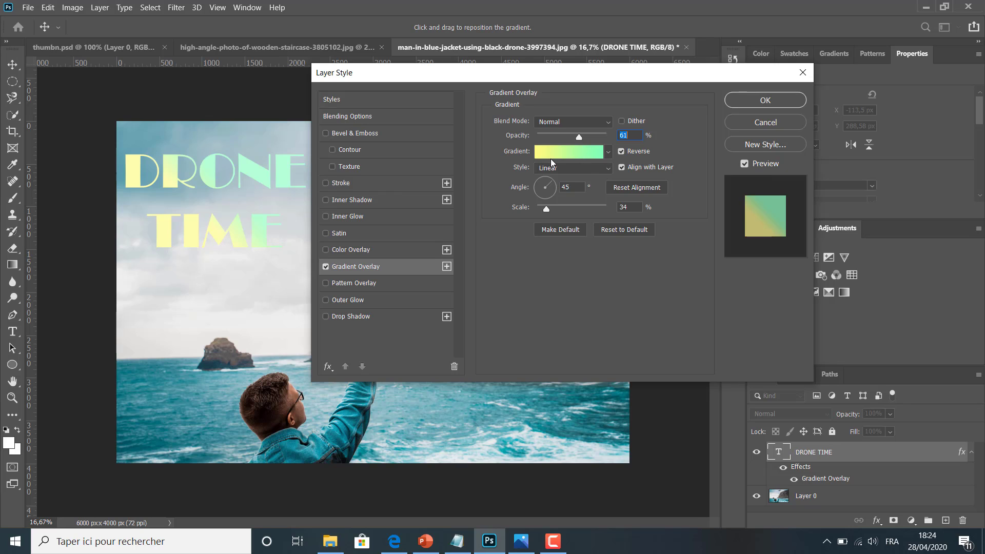
# Browse the gradient presets, apply Black, White from the Basics group to the text overlay, and choose the Linear style
pyautogui.click(608, 151)
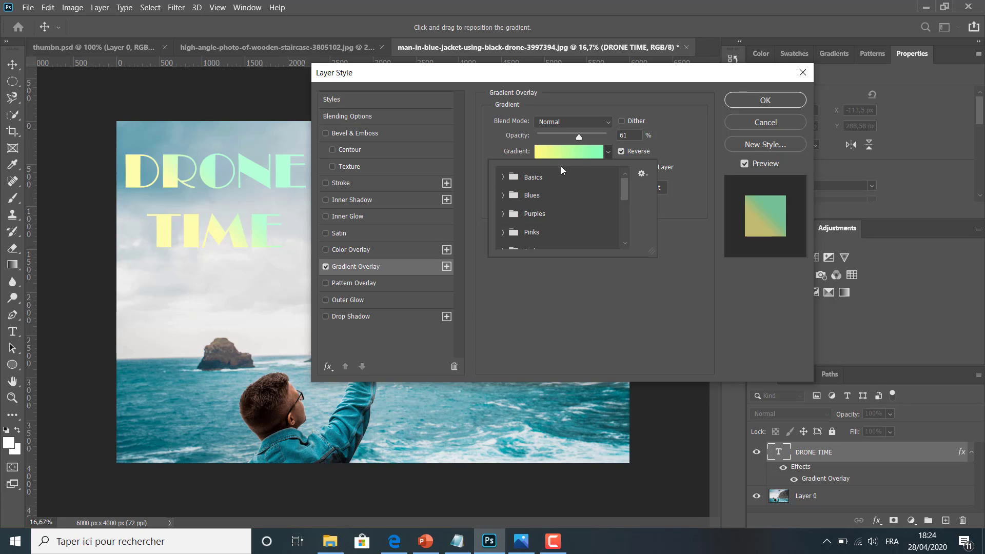
pyautogui.click(504, 177)
pyautogui.click(504, 177)
pyautogui.click(502, 195)
pyautogui.click(502, 195)
pyautogui.click(502, 213)
pyautogui.click(503, 213)
pyautogui.click(504, 177)
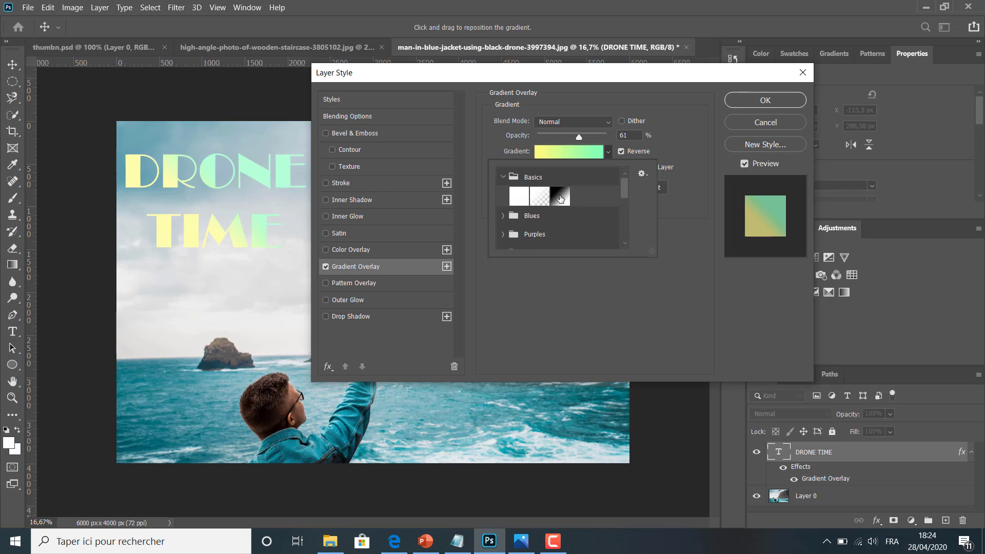
pyautogui.click(560, 197)
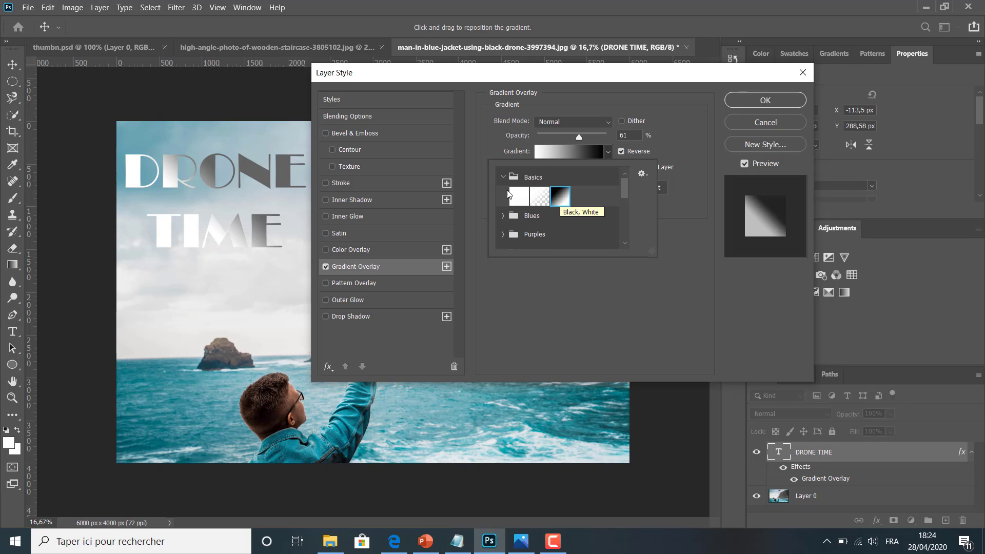
pyautogui.click(502, 177)
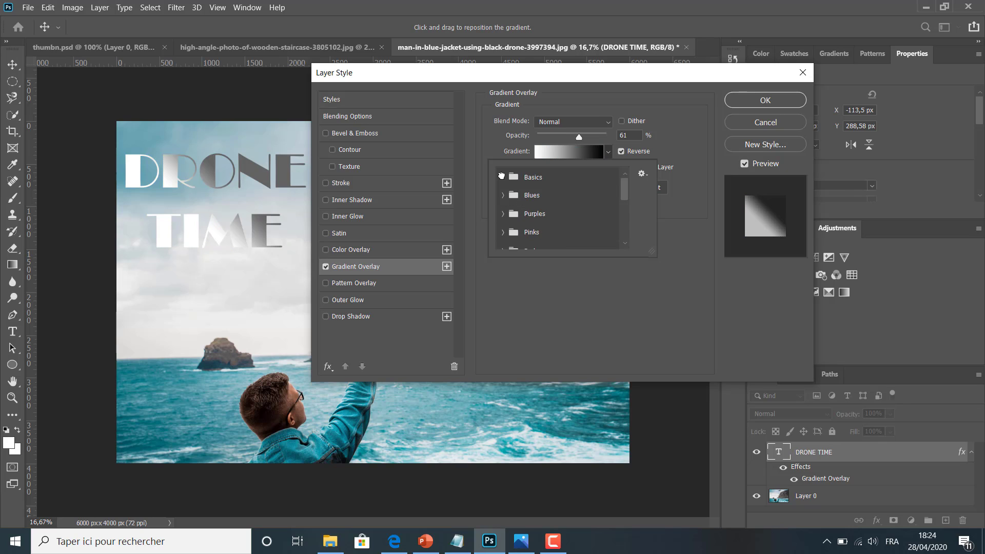
pyautogui.click(693, 170)
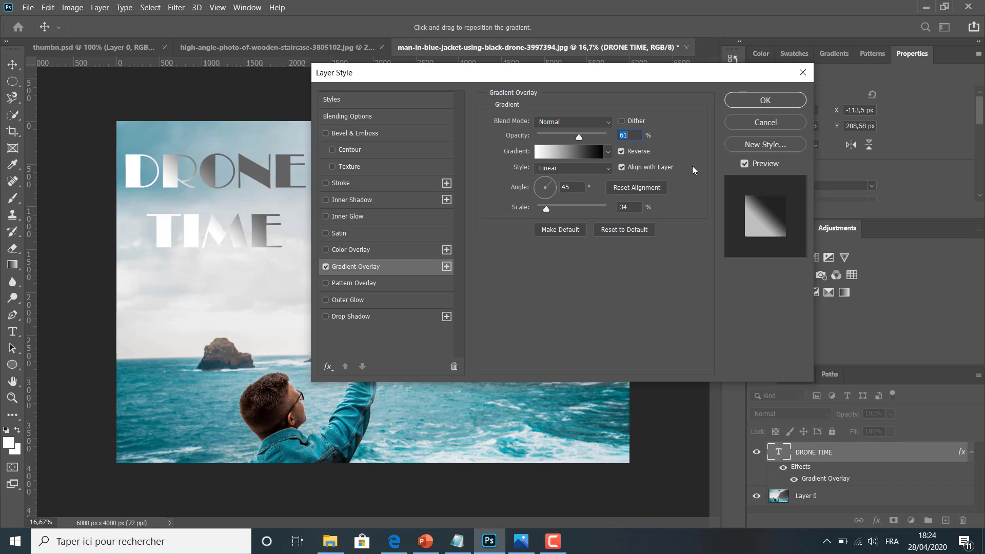
pyautogui.click(566, 171)
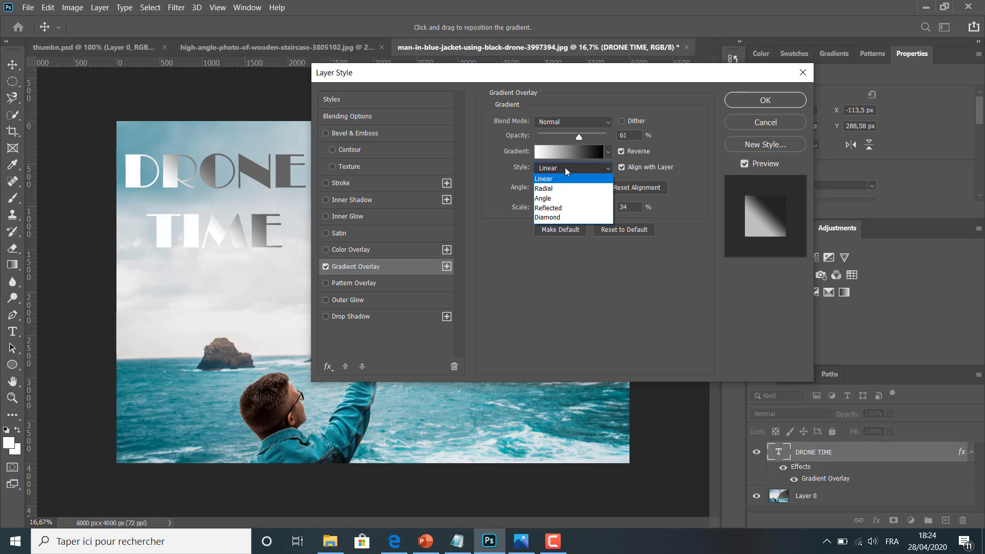
pyautogui.click(567, 177)
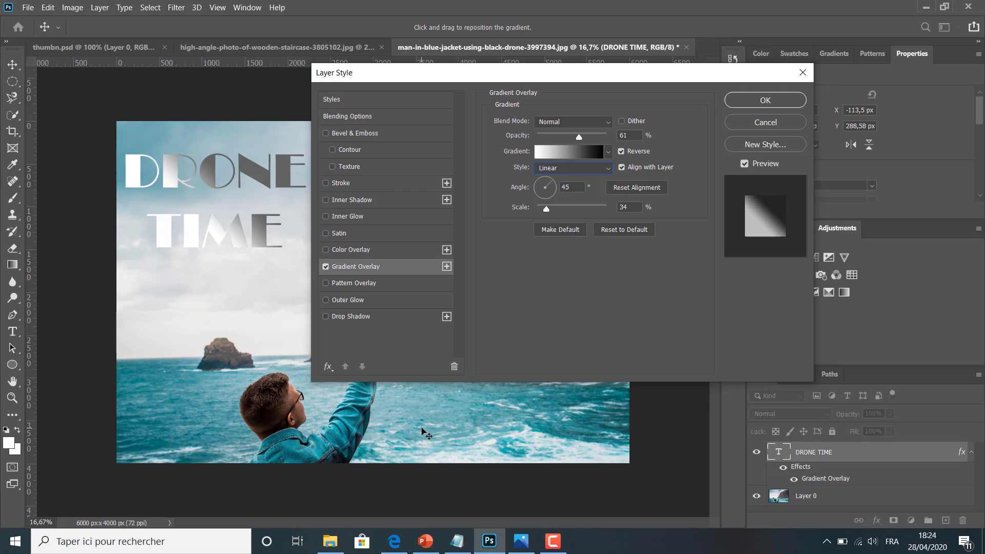
# Switch to Microsoft Edge and check the web address of the Grabient gradient site
pyautogui.click(394, 545)
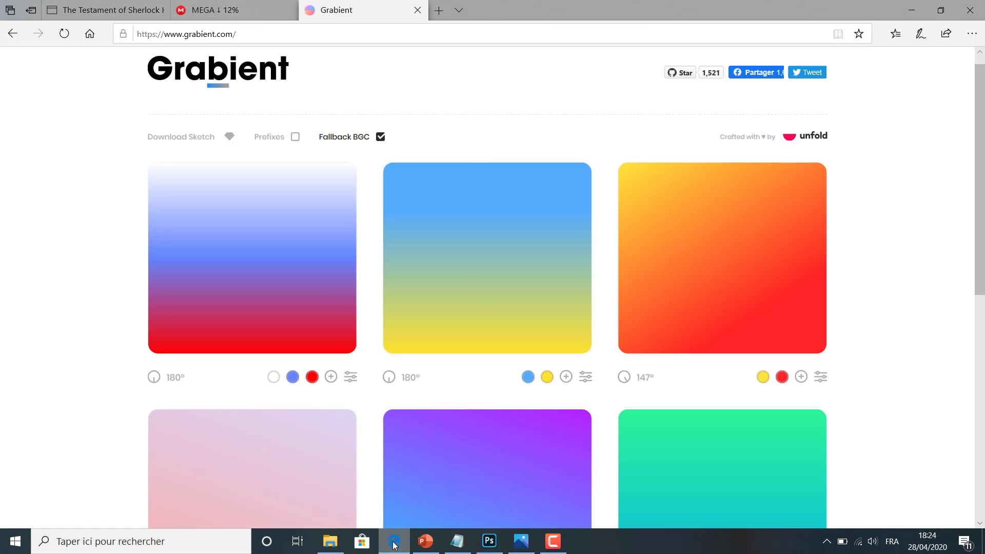
pyautogui.click(244, 34)
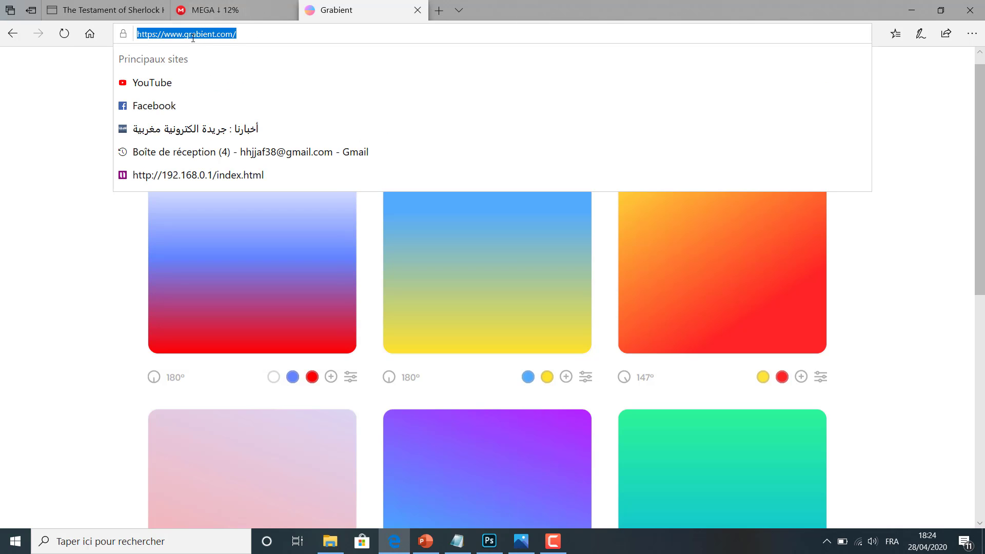
pyautogui.click(98, 131)
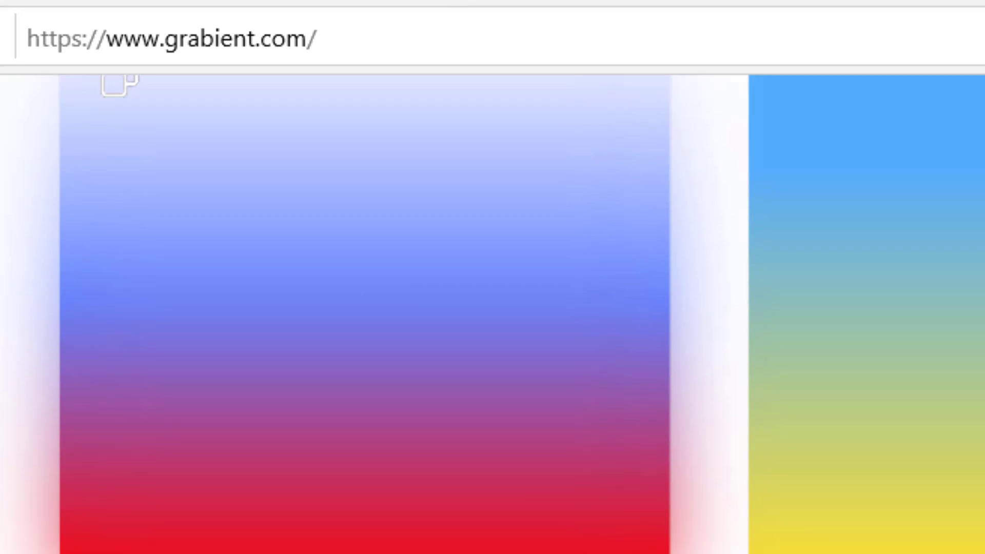
# Browse the Grabient gradients to the yellow-to-pink one and copy its yellow colour code, #FEE140
pyautogui.scroll(-3, 365, 307)
pyautogui.scroll(-3, 364, 307)
pyautogui.scroll(1, 364, 308)
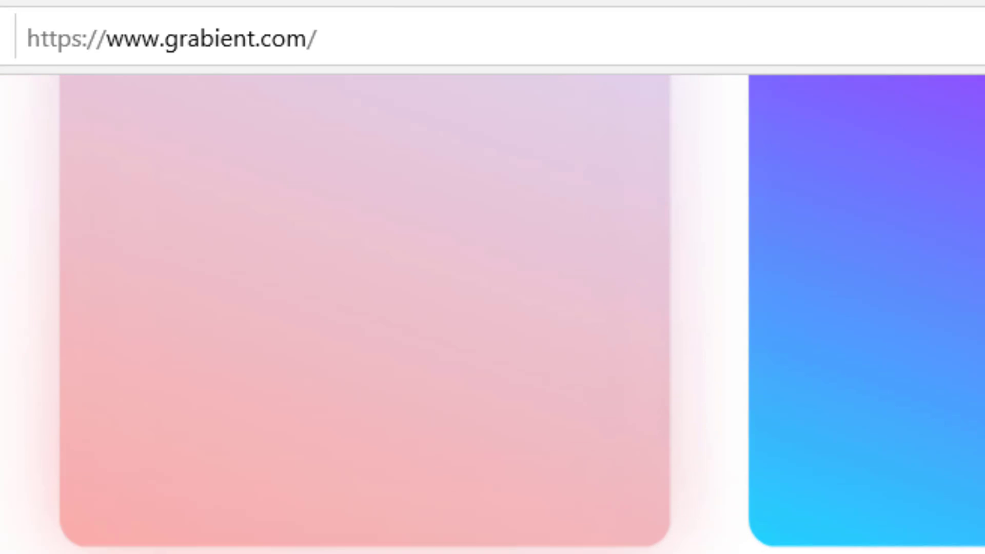
pyautogui.scroll(2, 364, 308)
pyautogui.scroll(-3, 278, 297)
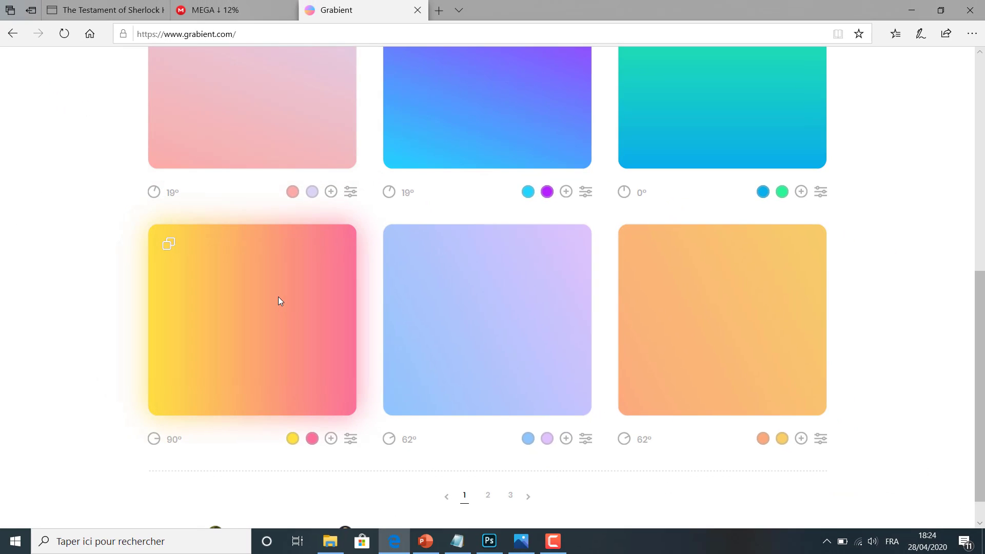
pyautogui.scroll(-1, 269, 290)
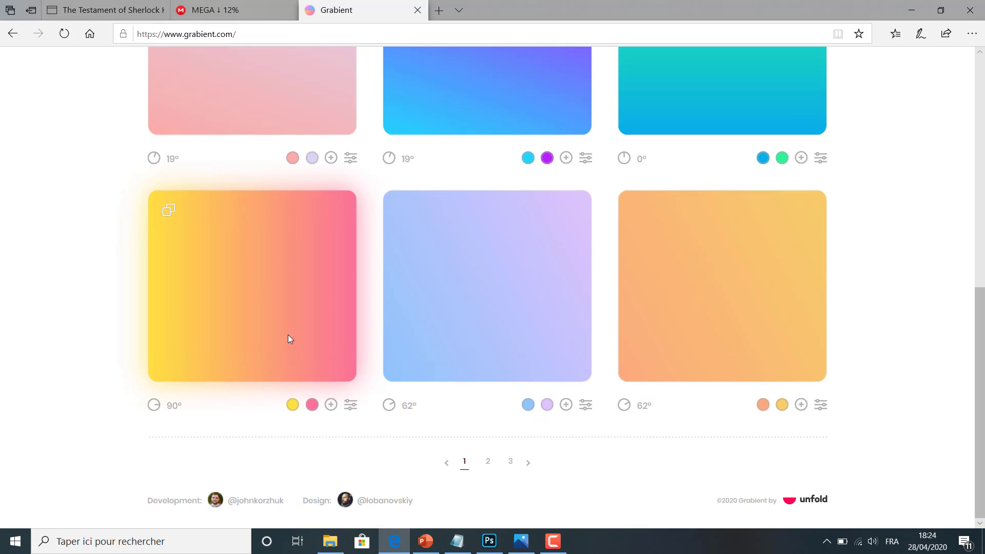
pyautogui.click(292, 405)
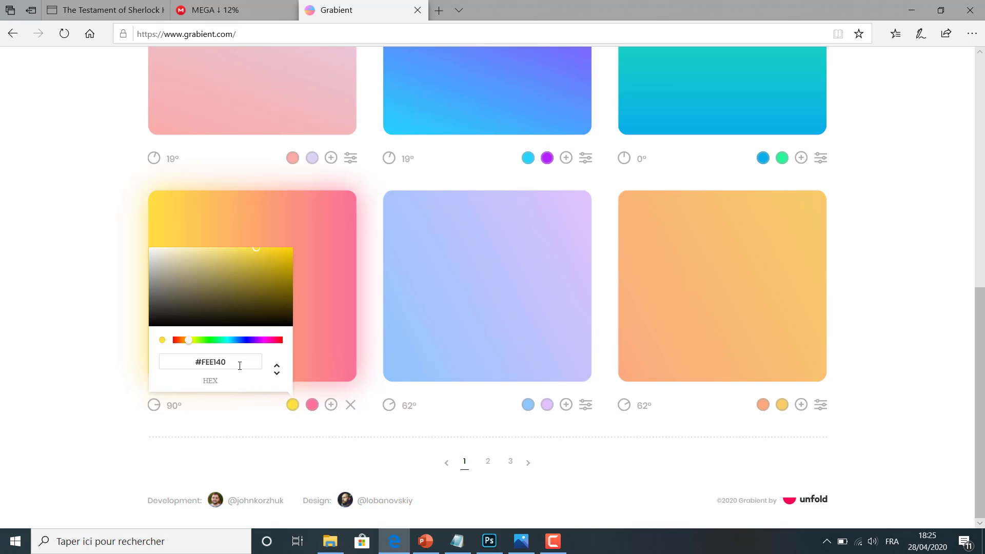
pyautogui.moveTo(239, 365); pyautogui.dragTo(178, 359)
pyautogui.hotkey('ctrl', 'c')
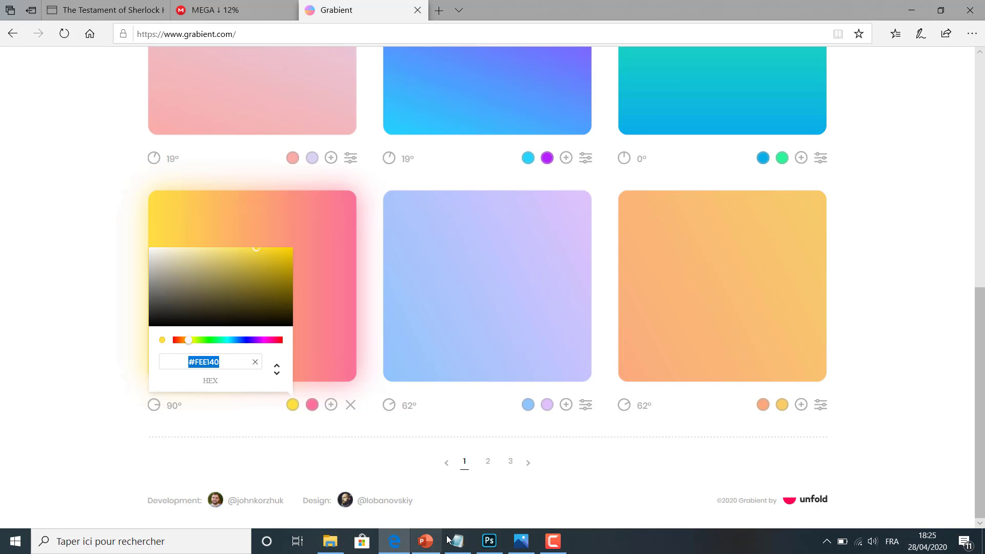
# Switch to Photoshop and set the black colour stop of the text's overlay gradient to the copied #FEE140
pyautogui.click(488, 540)
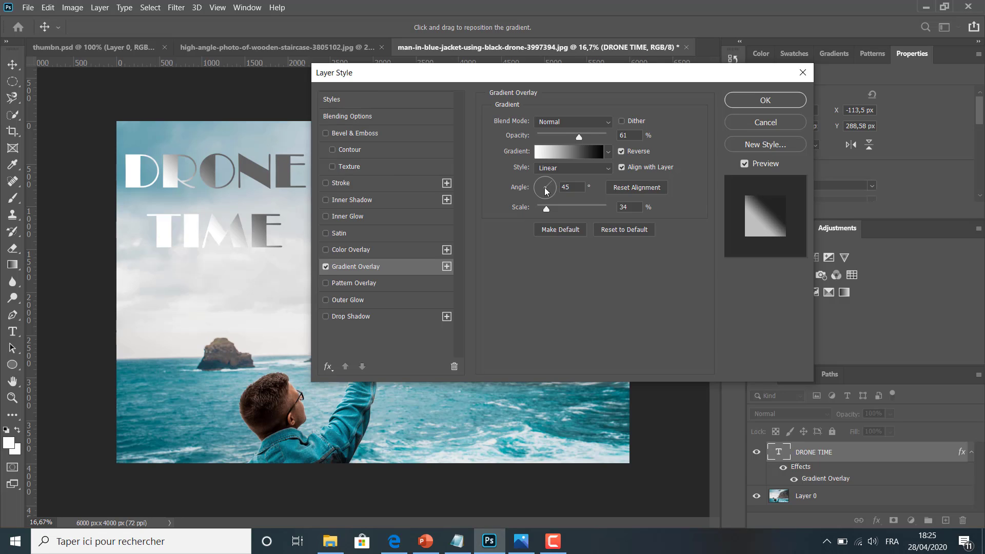
pyautogui.click(563, 152)
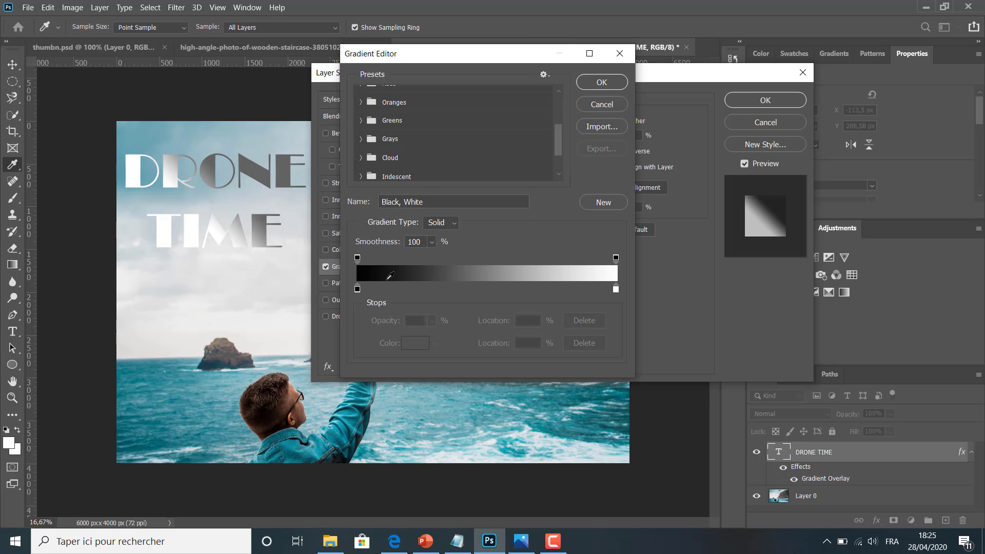
pyautogui.doubleClick(358, 290)
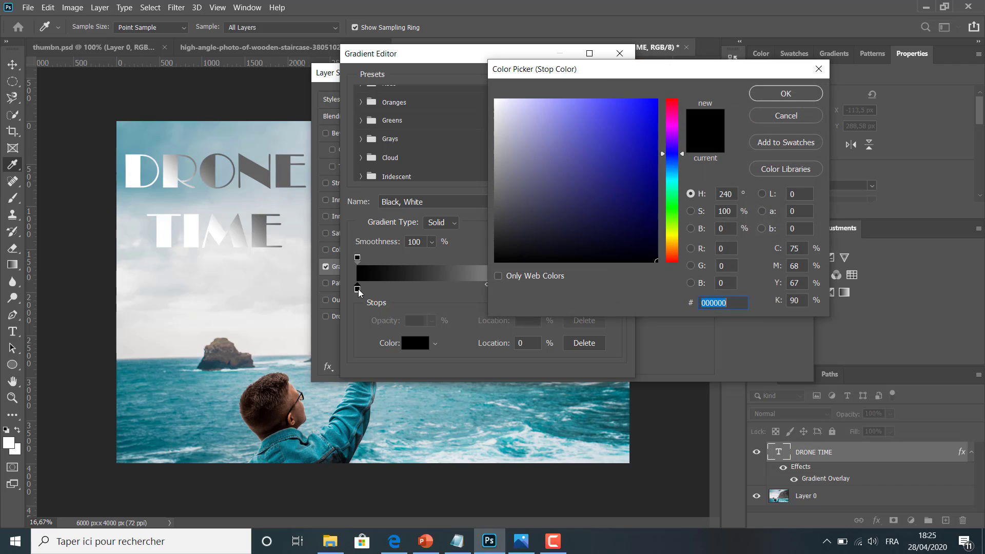
pyautogui.moveTo(729, 303); pyautogui.dragTo(697, 297)
pyautogui.hotkey('ctrl', 'v')
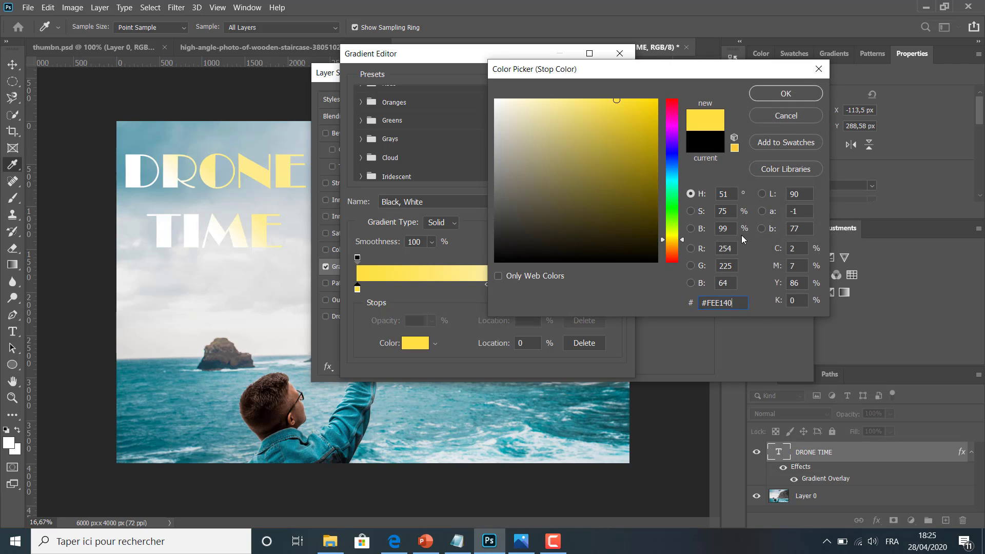
pyautogui.click(775, 93)
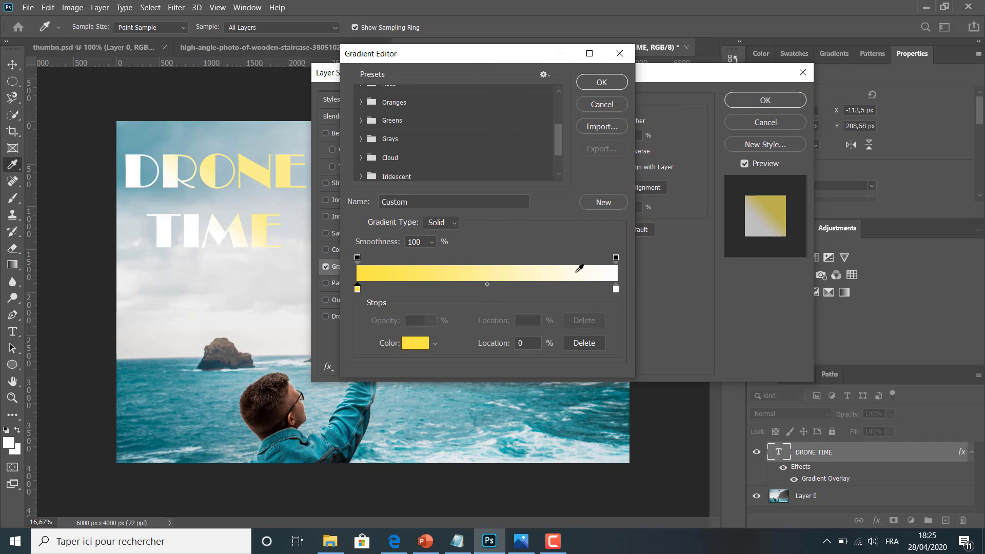
# Return to Grabient in Microsoft Edge and copy the pink colour code, #FA709A, of the same gradient
pyautogui.click(405, 546)
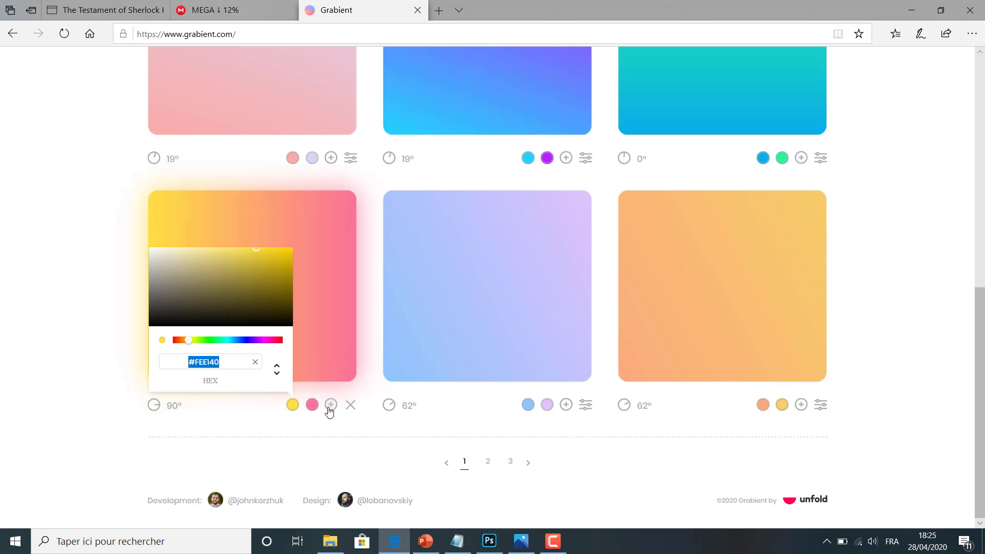
pyautogui.click(312, 405)
pyautogui.moveTo(265, 364); pyautogui.dragTo(208, 363)
pyautogui.hotkey('ctrl', 'c')
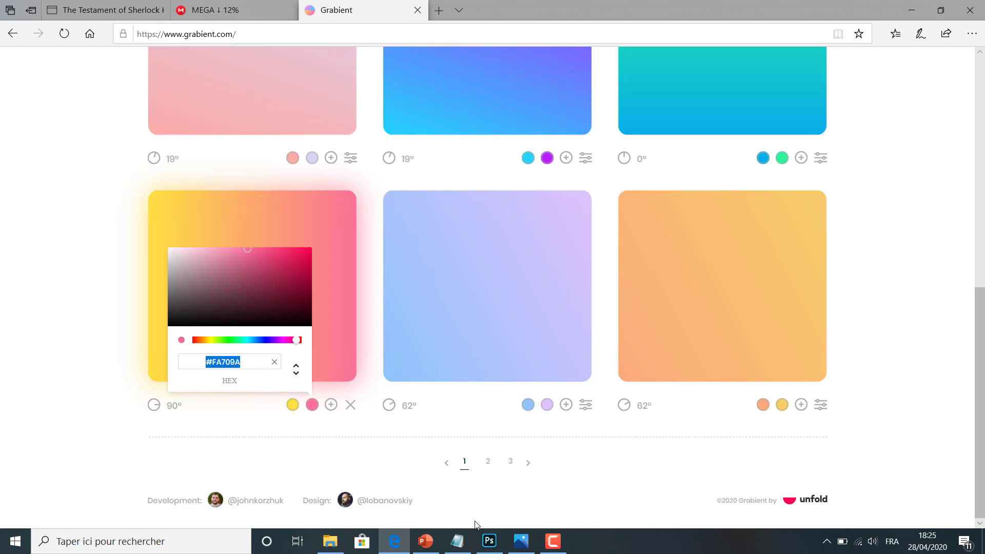
# Switch to Photoshop, set the gradient's white colour stop to #FA709A, and accept the edited gradient
pyautogui.click(494, 540)
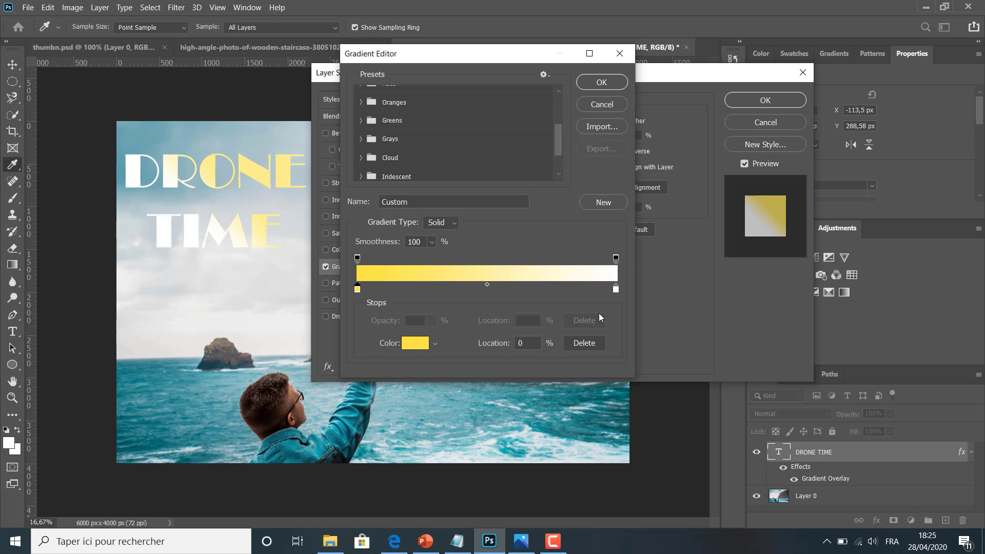
pyautogui.doubleClick(616, 289)
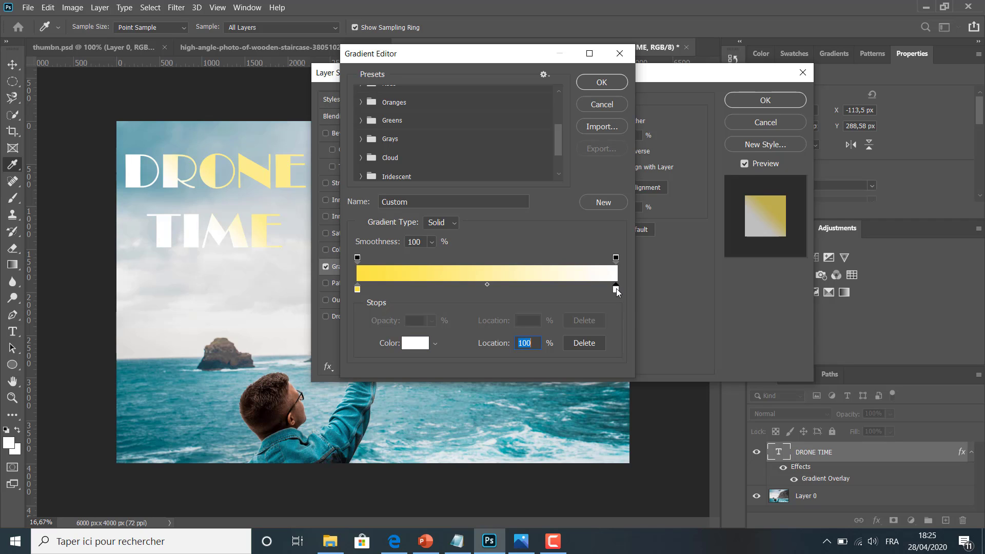
pyautogui.hotkey('ctrl', 'v')
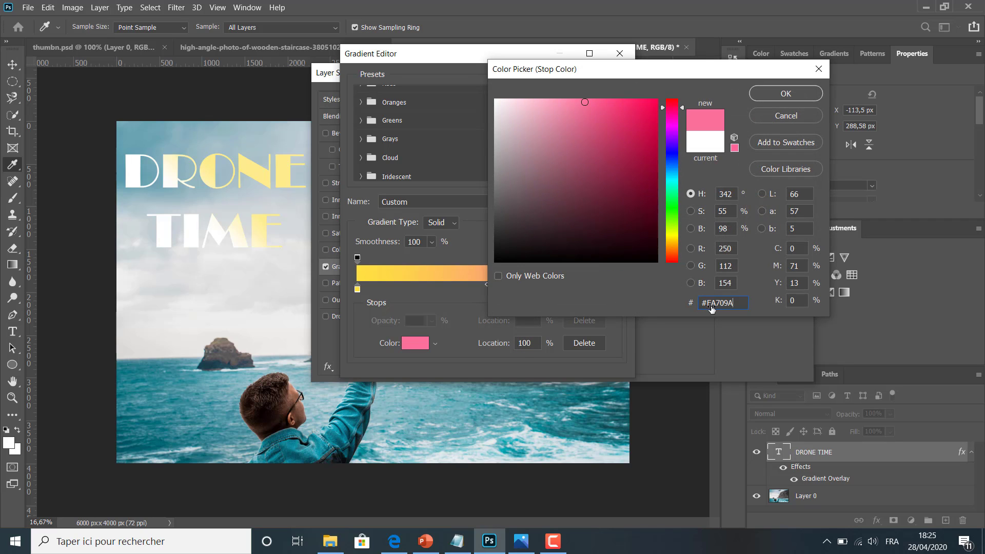
pyautogui.click(774, 94)
pyautogui.click(605, 83)
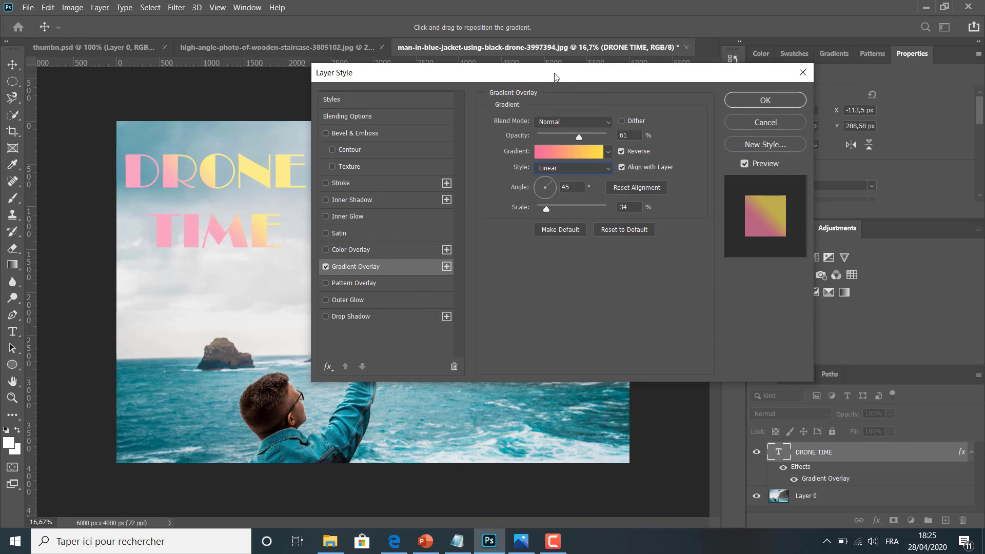
# Move the layer style settings slightly away from the text and set the gradient overlay's opacity to 79%
pyautogui.moveTo(554, 77); pyautogui.dragTo(585, 93)
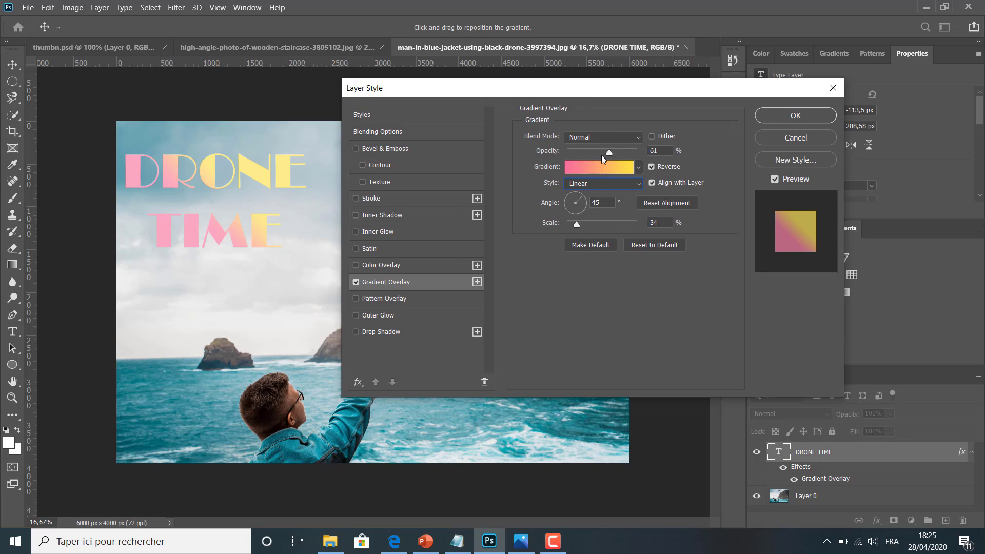
pyautogui.moveTo(610, 153)
pyautogui.mouseDown()
pyautogui.moveTo(629, 152)
pyautogui.moveTo(604, 152)
pyautogui.mouseUp()
pyautogui.moveTo(618, 152); pyautogui.dragTo(618, 152)
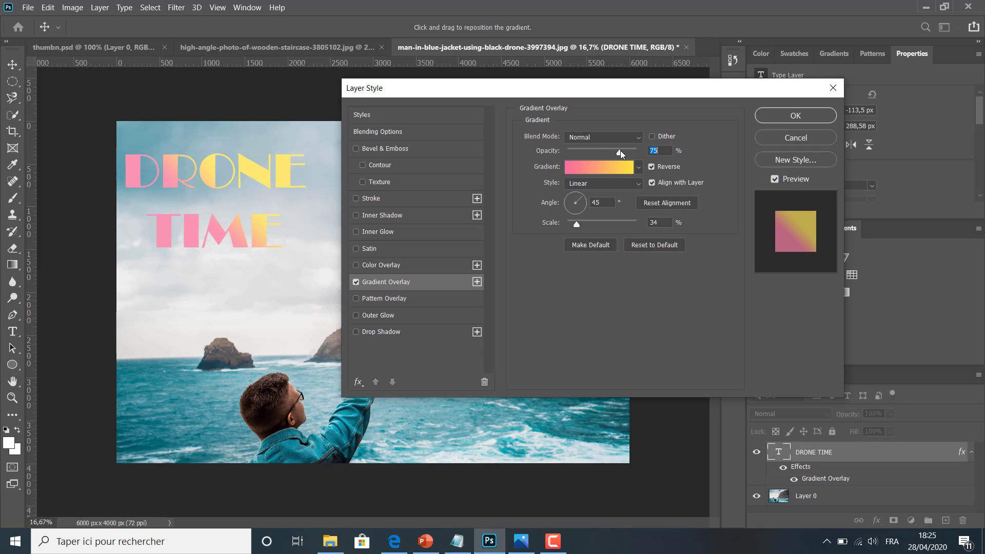
pyautogui.moveTo(620, 150); pyautogui.dragTo(622, 149)
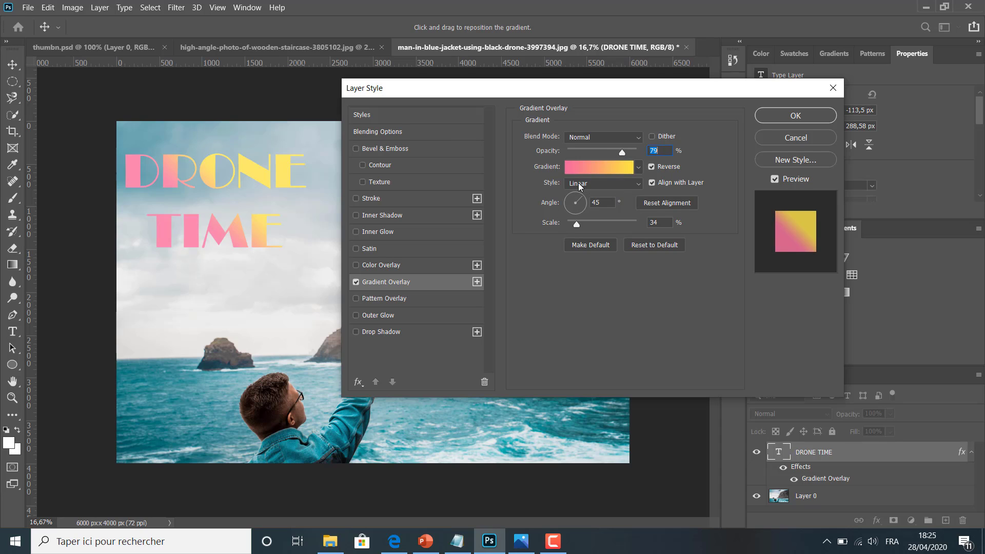
# Check the gradient's angle on Grabient in Microsoft Edge, and set the Photoshop overlay to angle 90°, opacity 81% and scale 125%
pyautogui.click(391, 539)
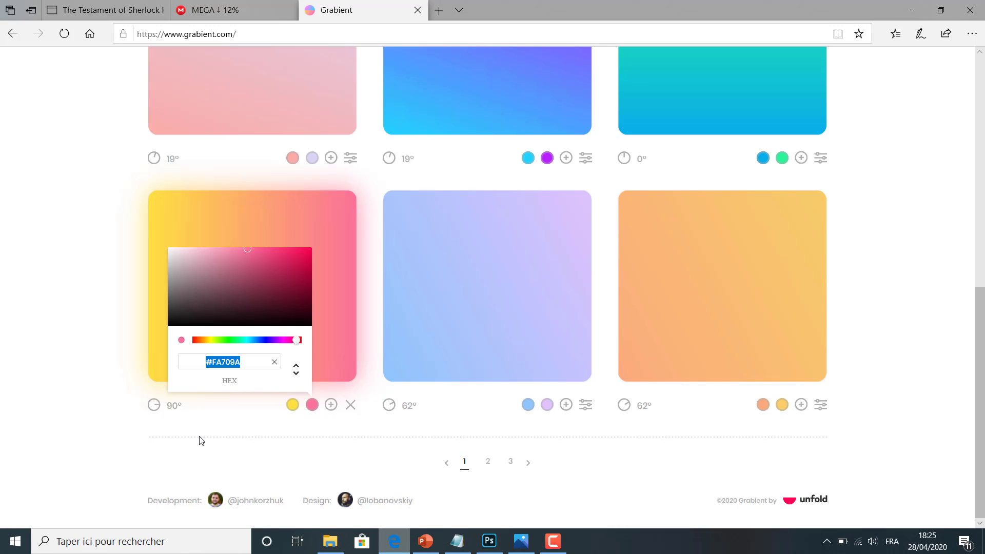
pyautogui.click(489, 541)
pyautogui.doubleClick(599, 204)
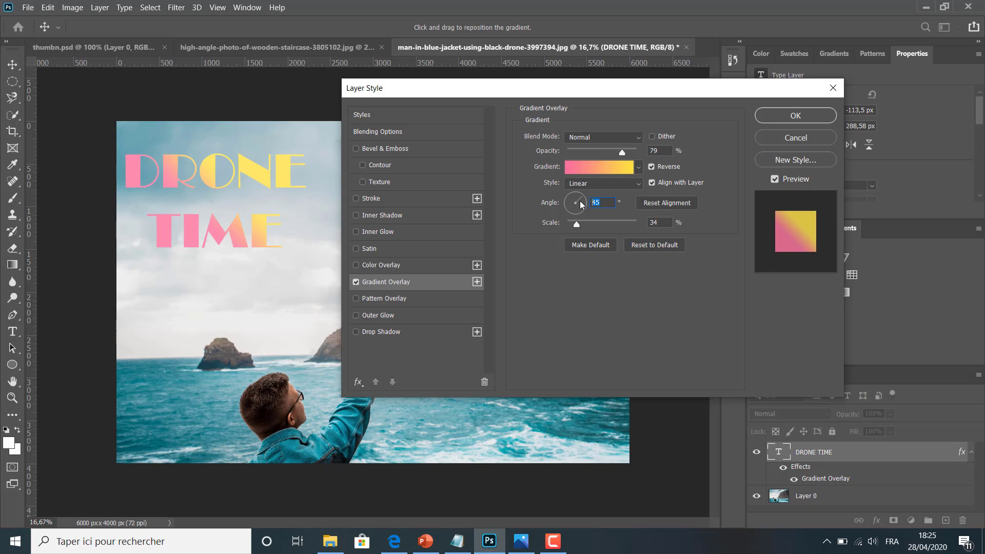
pyautogui.write('90')
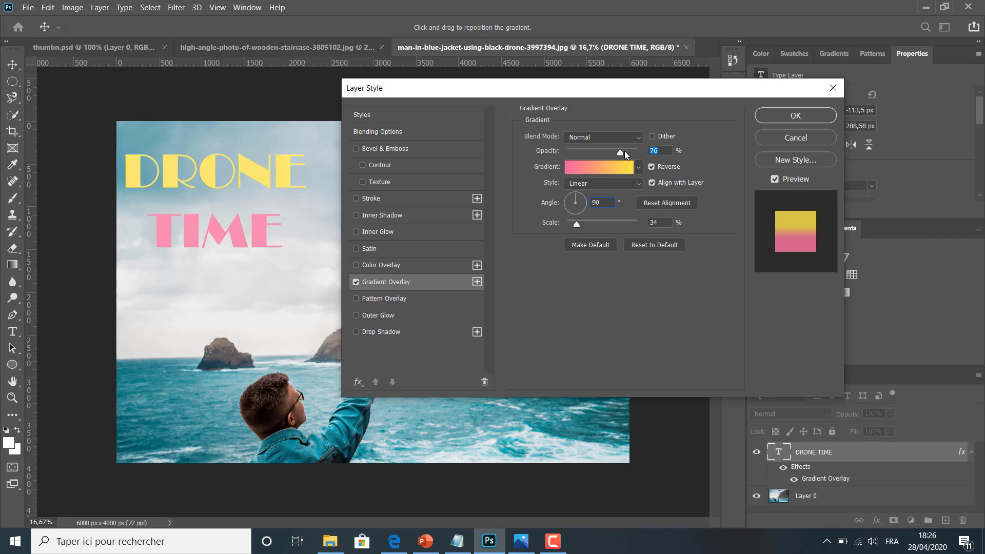
pyautogui.moveTo(622, 152)
pyautogui.mouseDown()
pyautogui.moveTo(606, 153)
pyautogui.moveTo(623, 151)
pyautogui.mouseUp()
pyautogui.moveTo(576, 223); pyautogui.dragTo(624, 220)
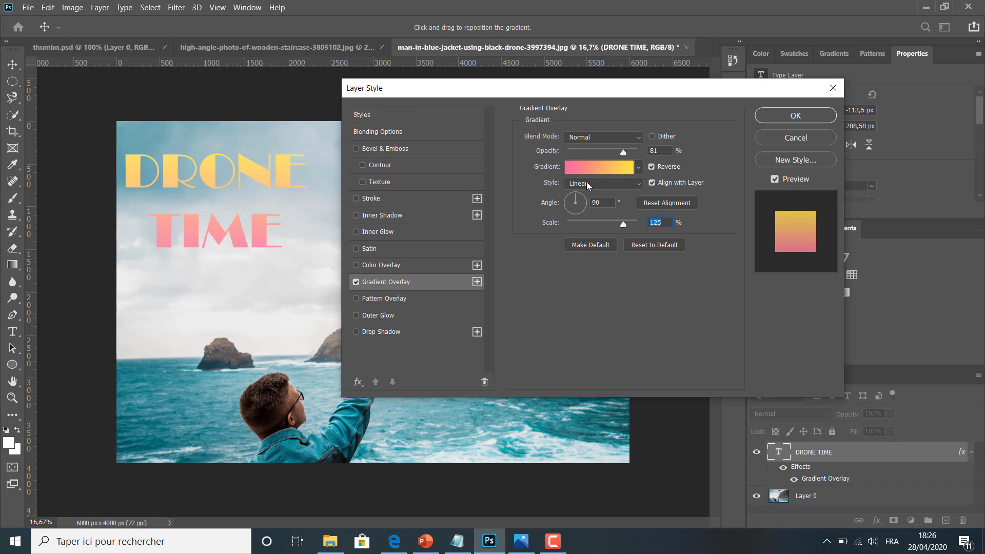
# Try the Angle, Radial and Diamond gradient styles on the text overlay and choose Reflected
pyautogui.click(603, 182)
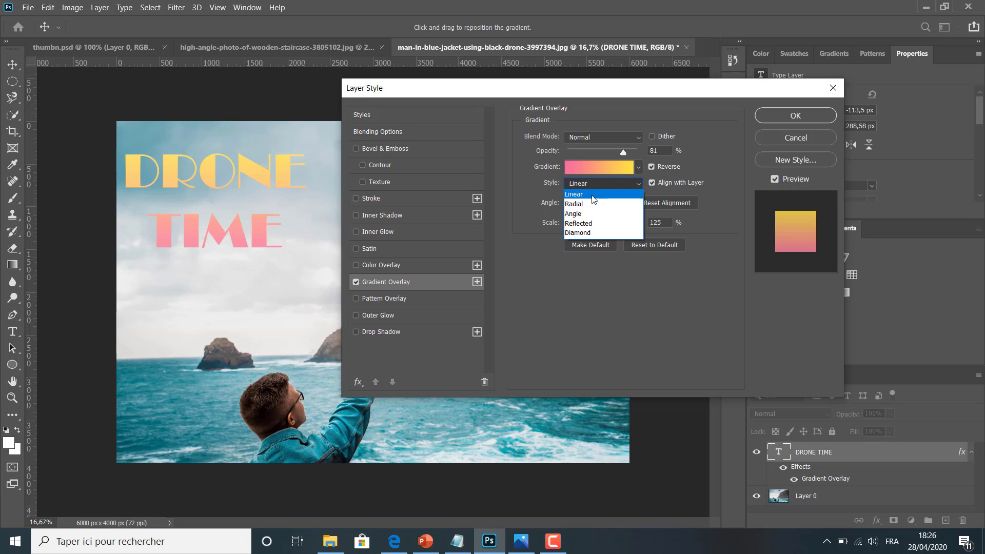
pyautogui.click(582, 213)
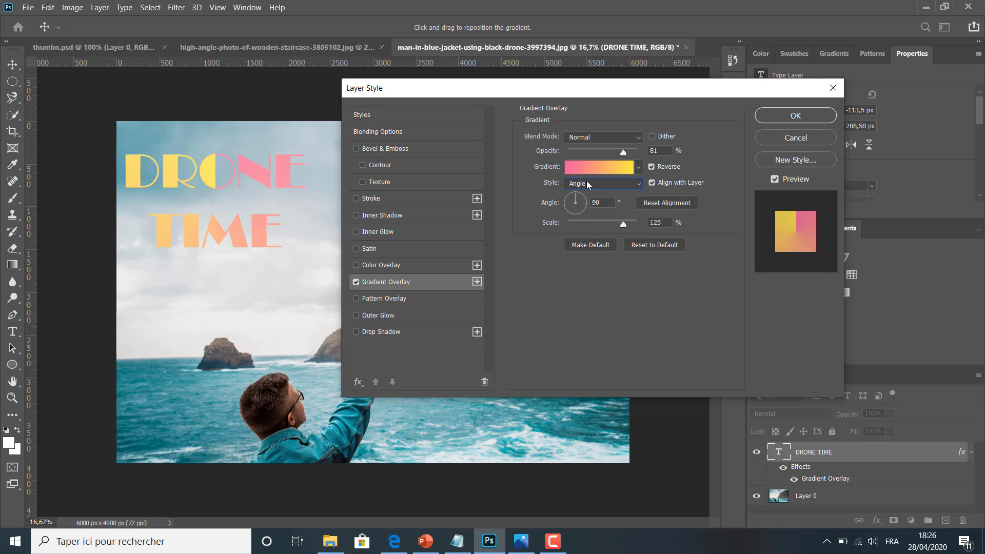
pyautogui.click(586, 183)
pyautogui.click(577, 205)
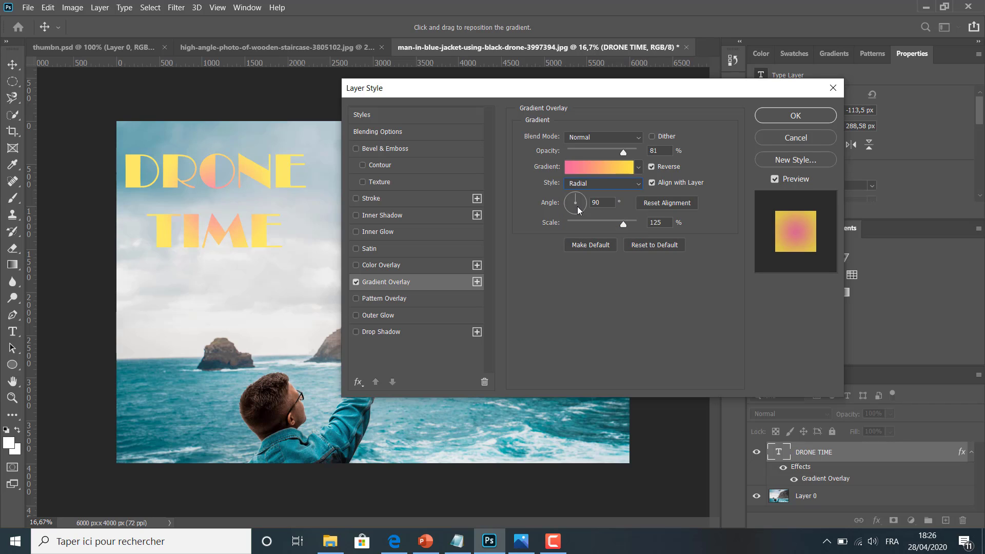
pyautogui.click(583, 185)
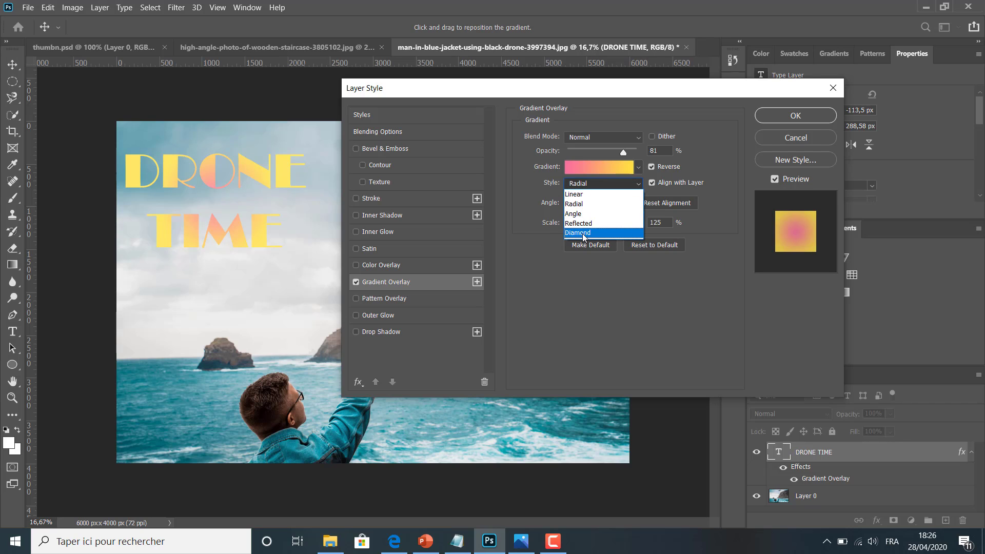
pyautogui.click(583, 233)
pyautogui.click(585, 186)
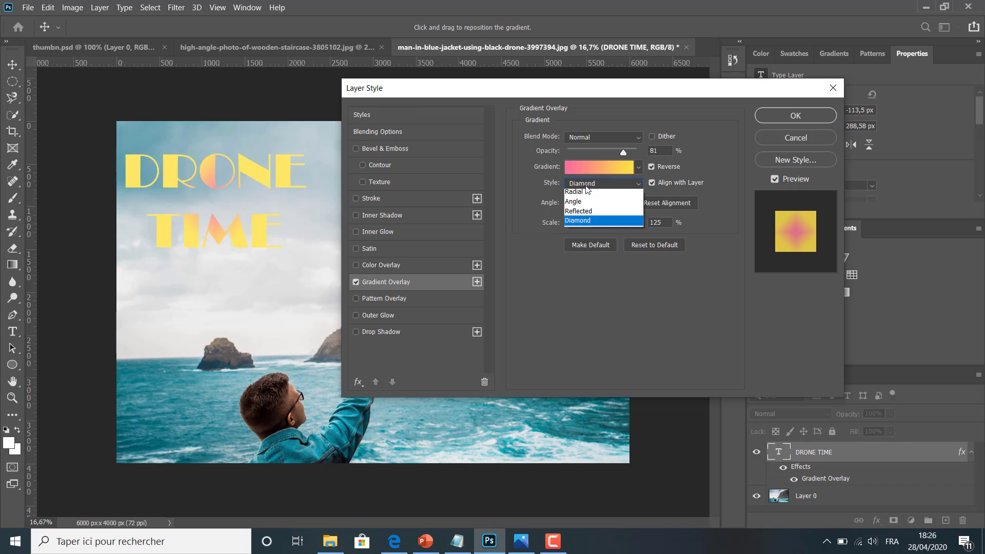
pyautogui.click(587, 224)
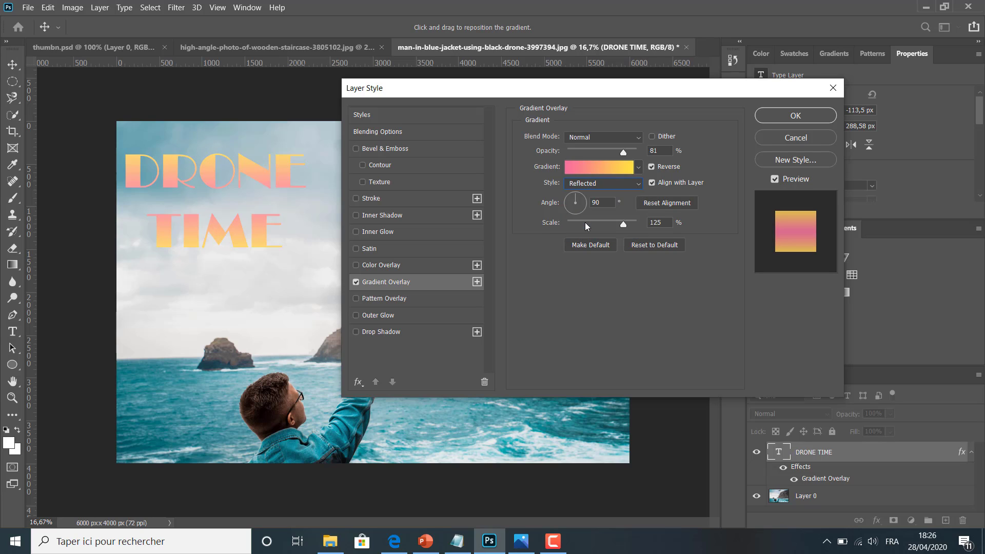
# Turn off Reverse for the overlay gradient and set its opacity to 82%
pyautogui.click(651, 167)
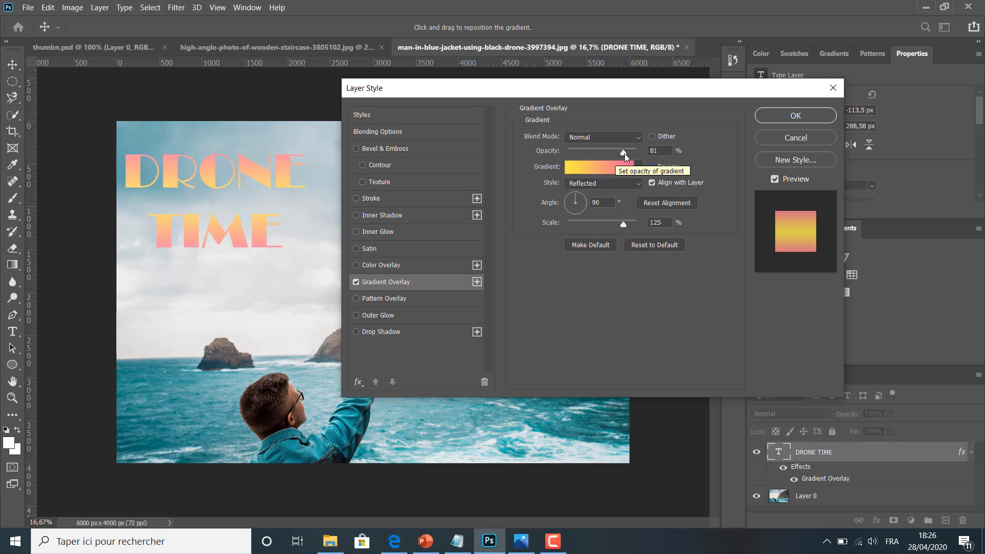
pyautogui.moveTo(624, 153)
pyautogui.mouseDown()
pyautogui.moveTo(636, 150)
pyautogui.moveTo(600, 146)
pyautogui.moveTo(619, 146)
pyautogui.mouseUp()
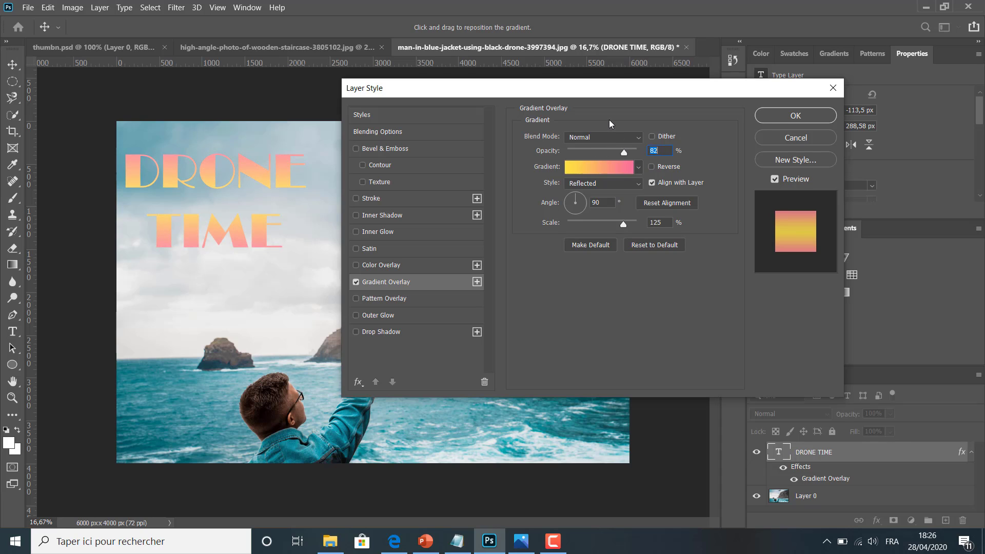
# Try the Multiply blend mode on the text's gradient overlay, choose Dissolve instead and apply the layer style
pyautogui.click(608, 137)
pyautogui.click(587, 159)
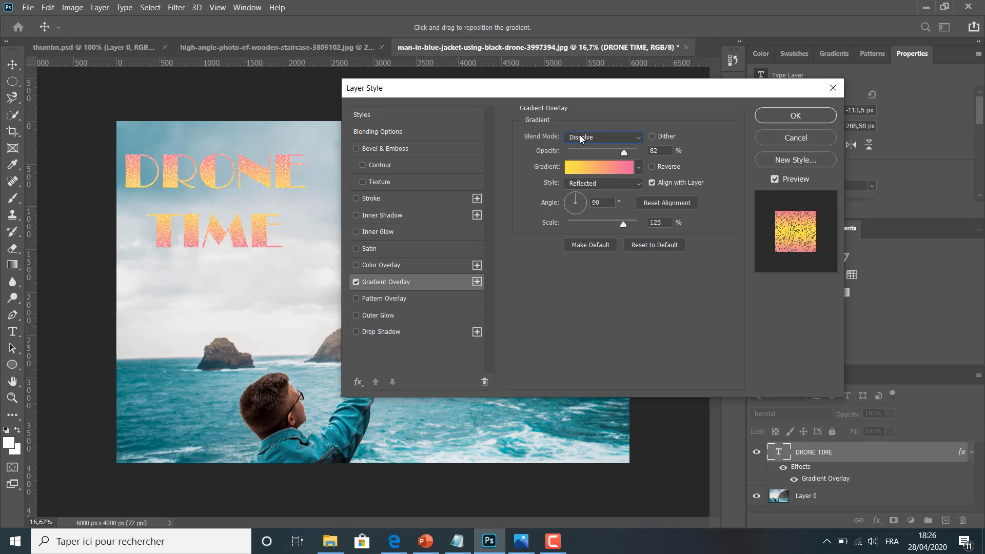
pyautogui.click(581, 136)
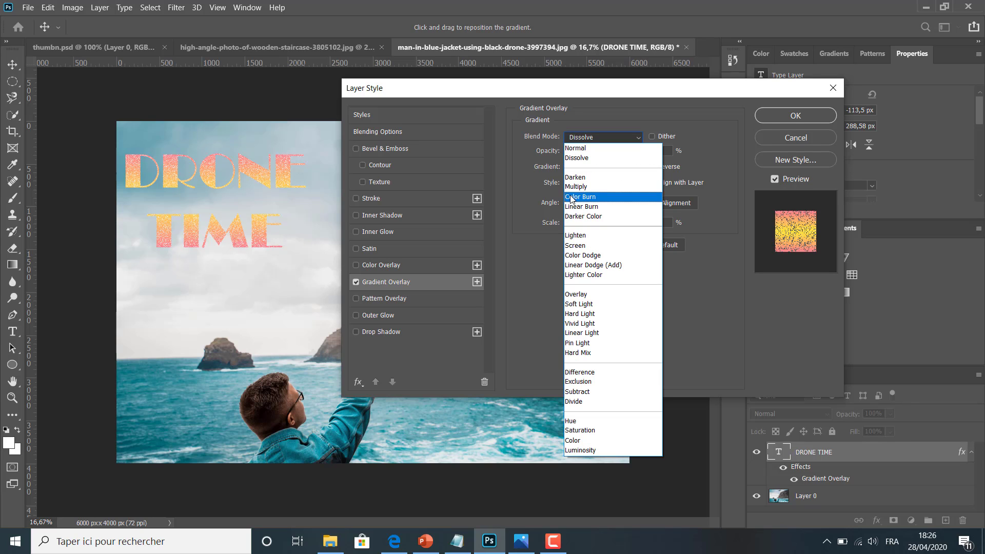
pyautogui.click(577, 186)
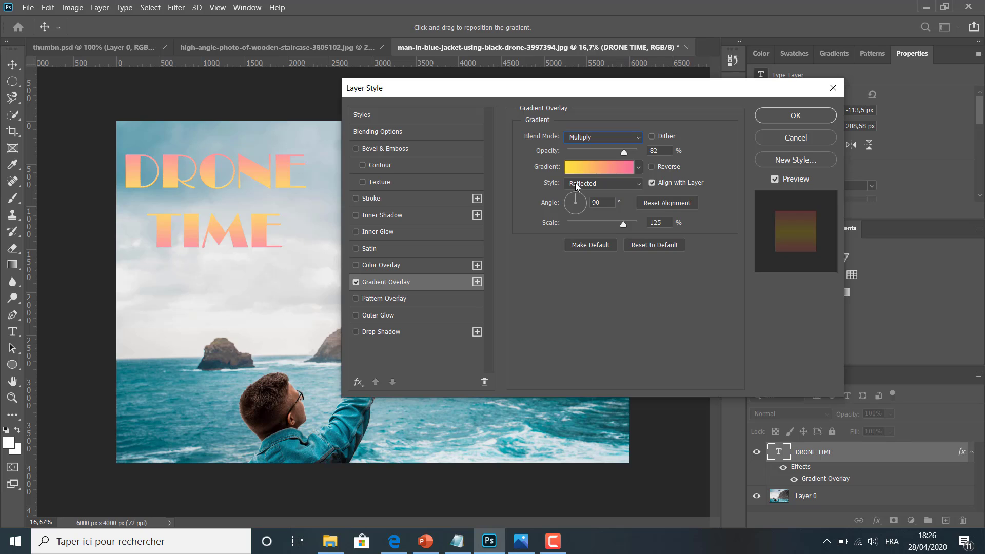
pyautogui.click(574, 136)
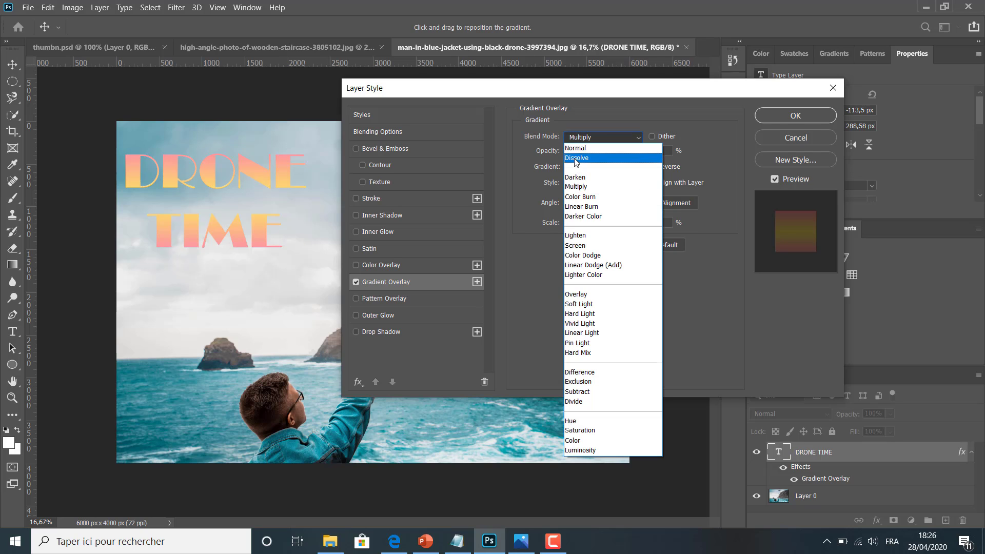
pyautogui.click(575, 157)
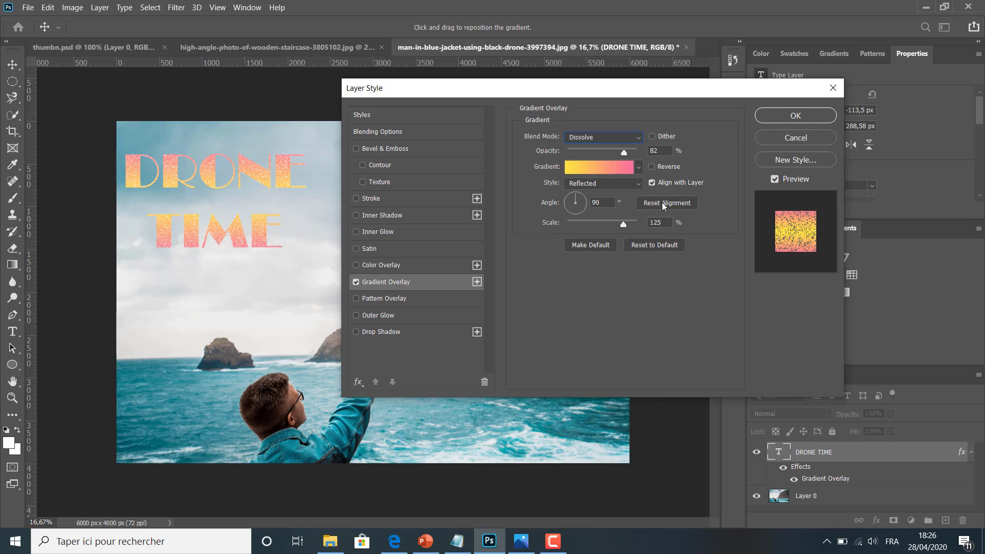
pyautogui.click(777, 115)
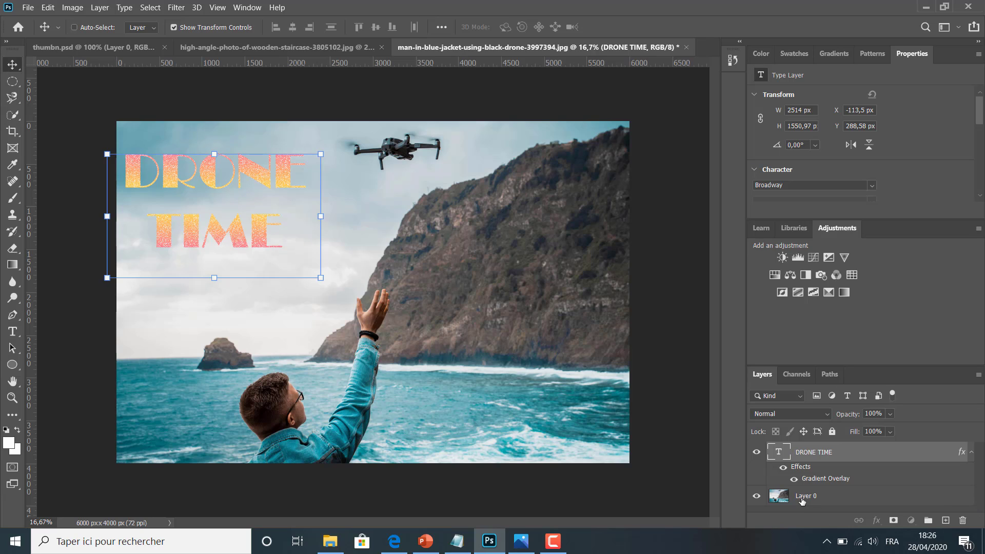
# Add a gradient overlay to the photo on Layer 0 with Normal blend mode and 59% opacity
pyautogui.click(800, 500)
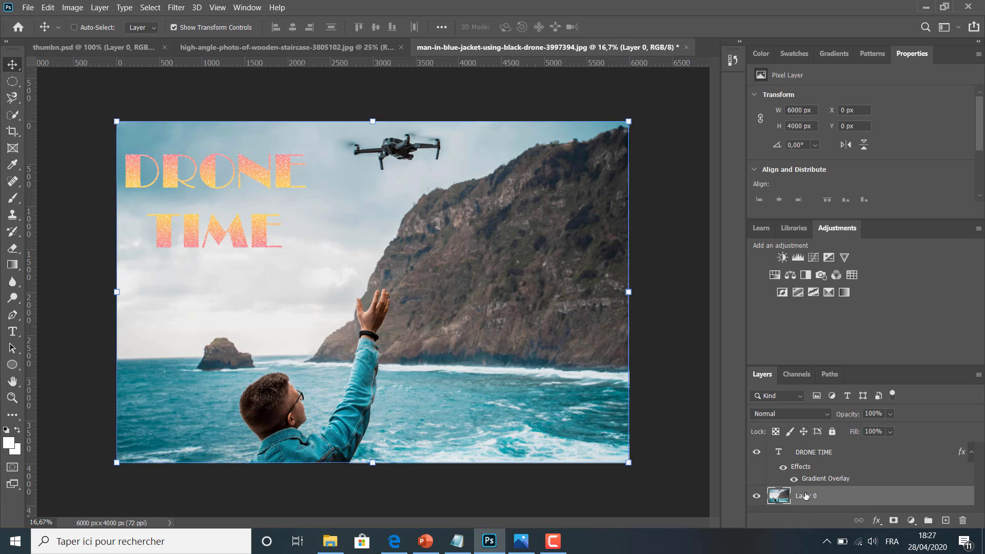
pyautogui.click(870, 521)
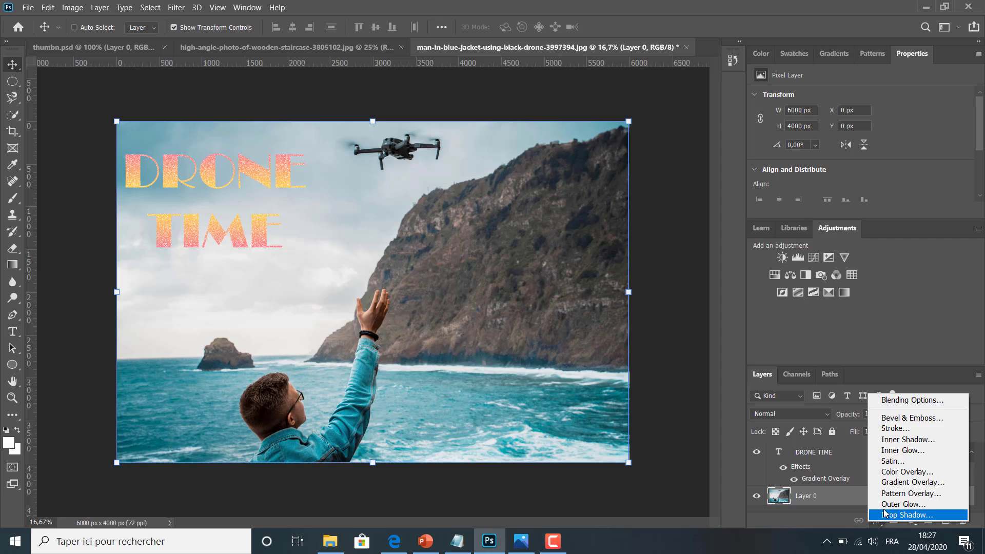
pyautogui.click(892, 483)
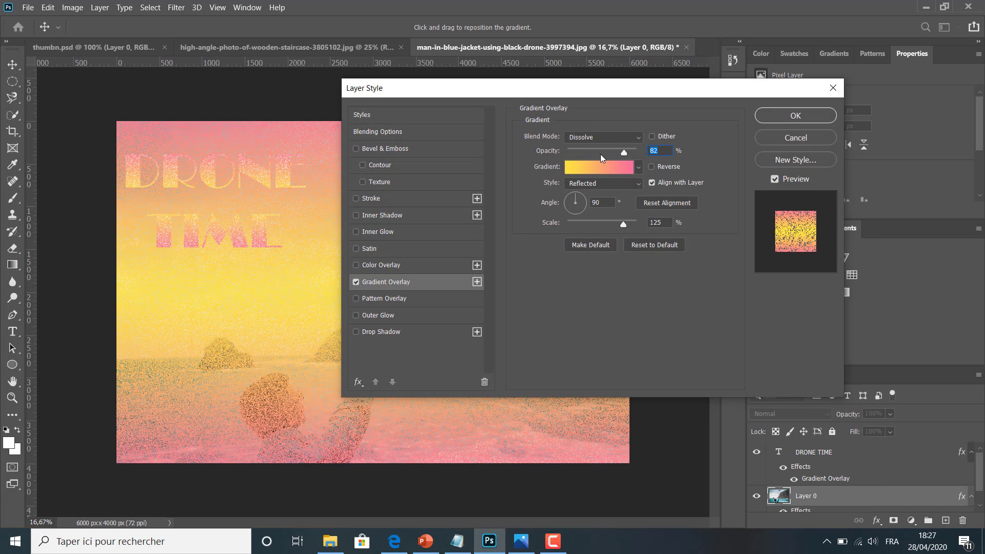
pyautogui.click(595, 136)
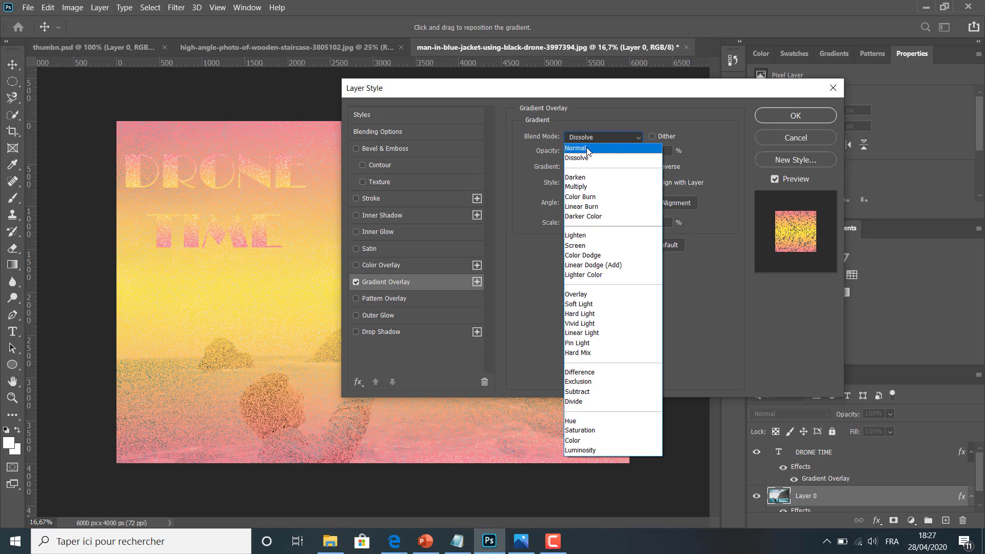
pyautogui.click(588, 148)
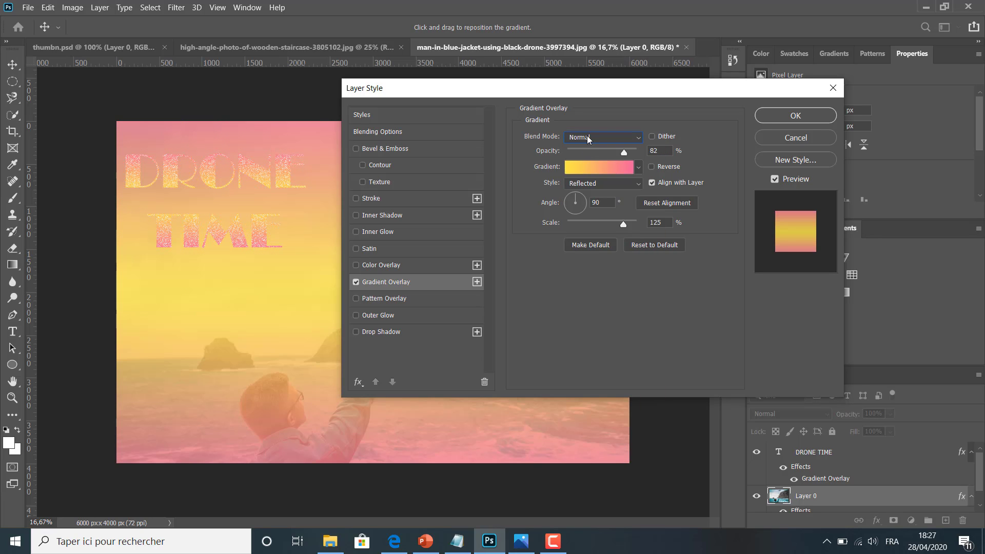
pyautogui.moveTo(620, 150)
pyautogui.mouseDown()
pyautogui.moveTo(598, 147)
pyautogui.moveTo(608, 146)
pyautogui.mouseUp()
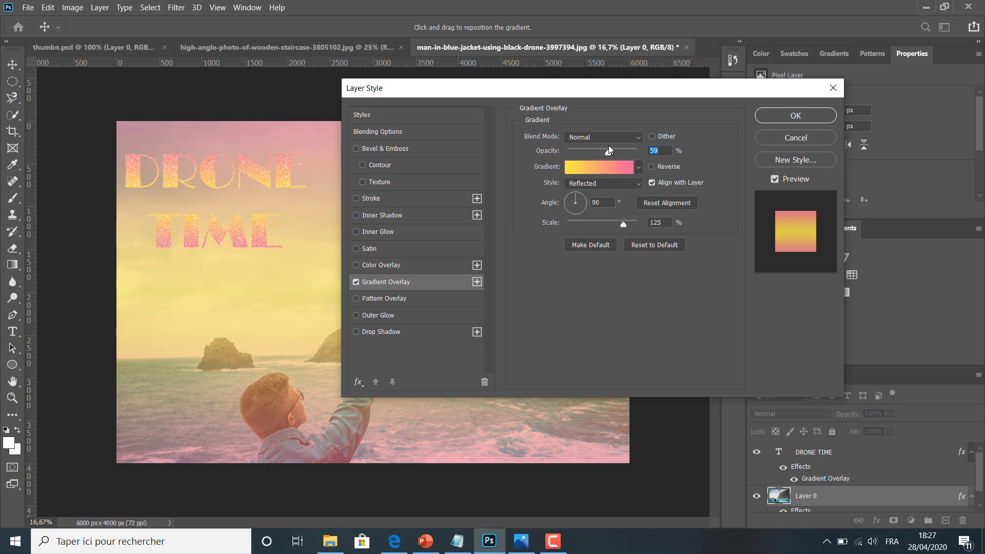
# Set the photo overlay's gradient scale to 149% and move the layer style settings away from the drone
pyautogui.click(650, 167)
pyautogui.click(652, 167)
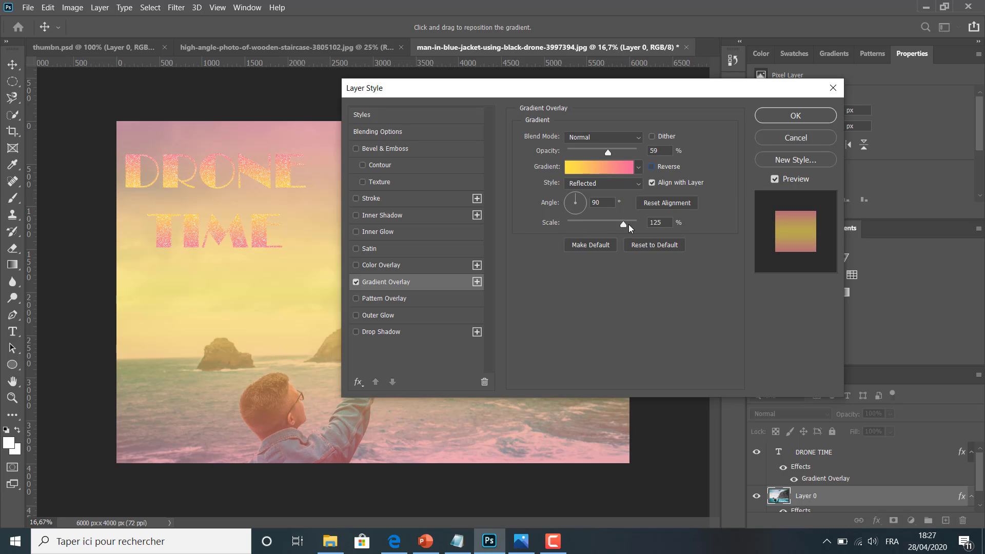
pyautogui.moveTo(623, 223)
pyautogui.mouseDown()
pyautogui.moveTo(595, 218)
pyautogui.moveTo(636, 221)
pyautogui.mouseUp()
pyautogui.moveTo(646, 91); pyautogui.dragTo(772, 112)
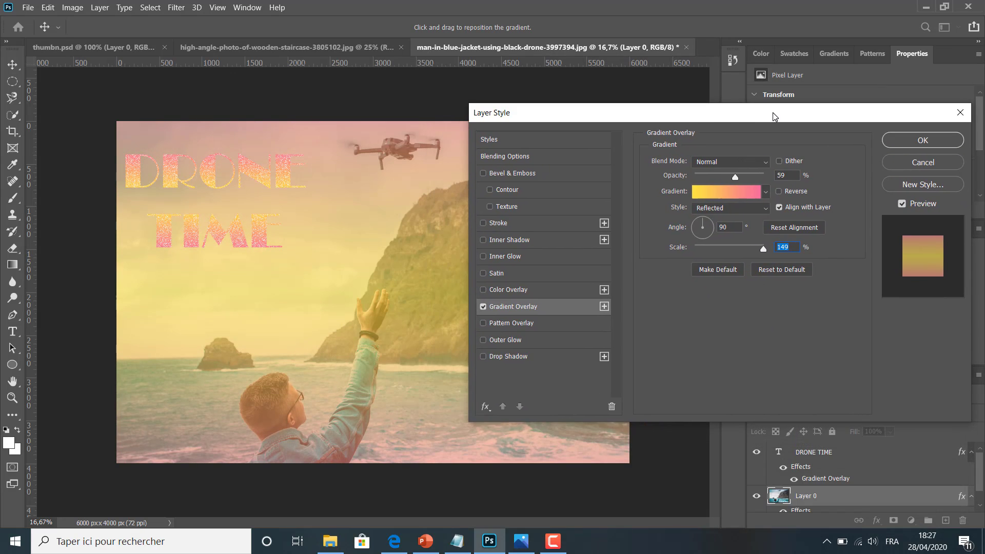
# Try the Multiply, Darken, Subtract and Exclusion blend modes on the photo's gradient overlay
pyautogui.click(737, 159)
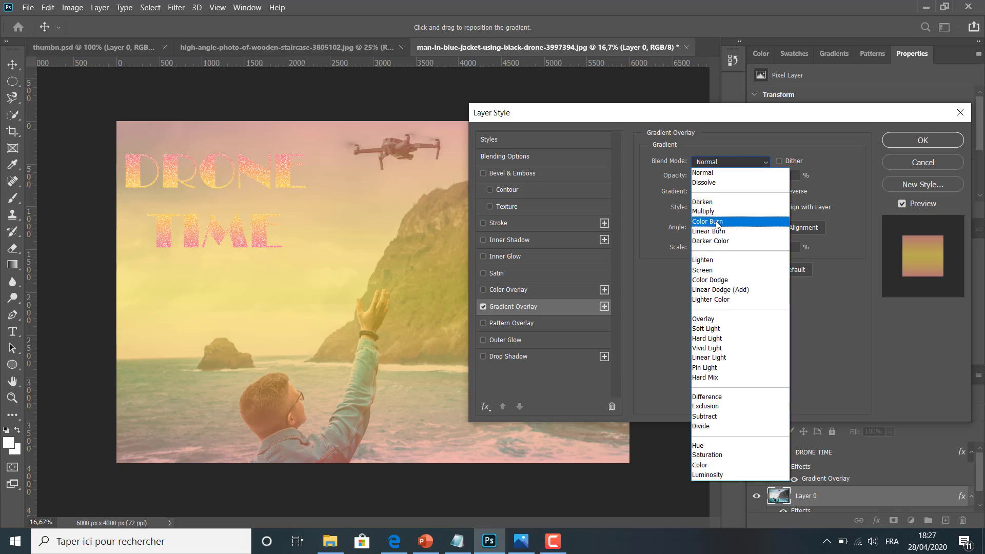
pyautogui.click(712, 212)
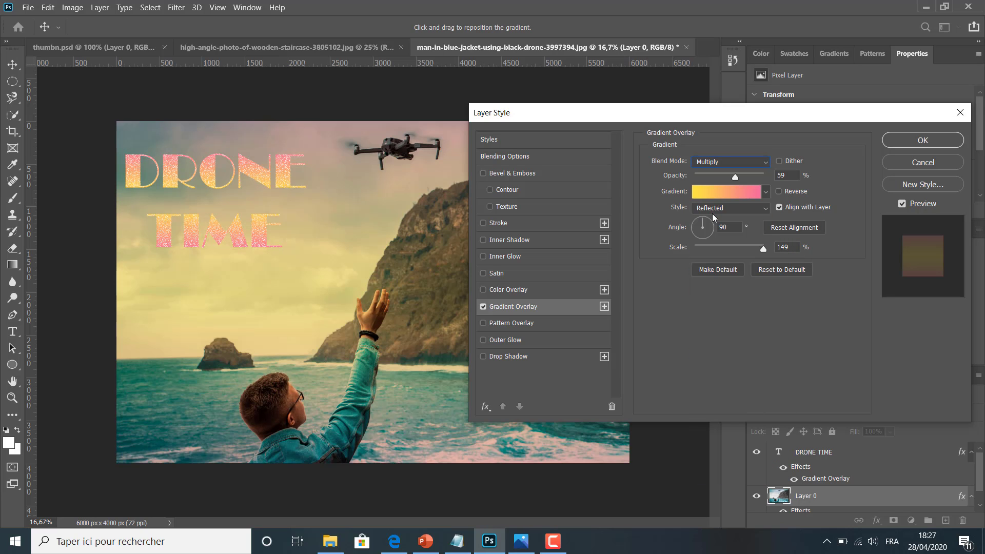
pyautogui.click(709, 164)
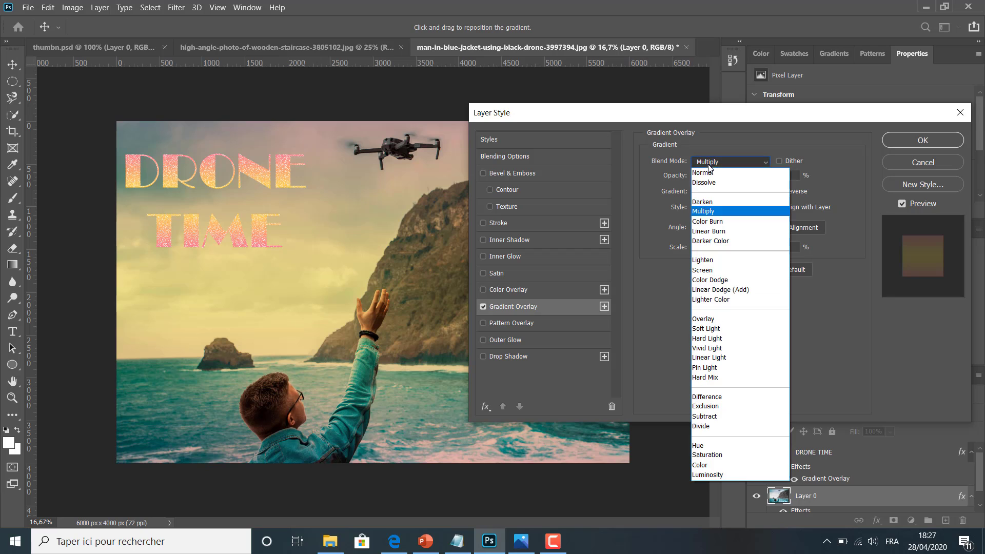
pyautogui.click(711, 202)
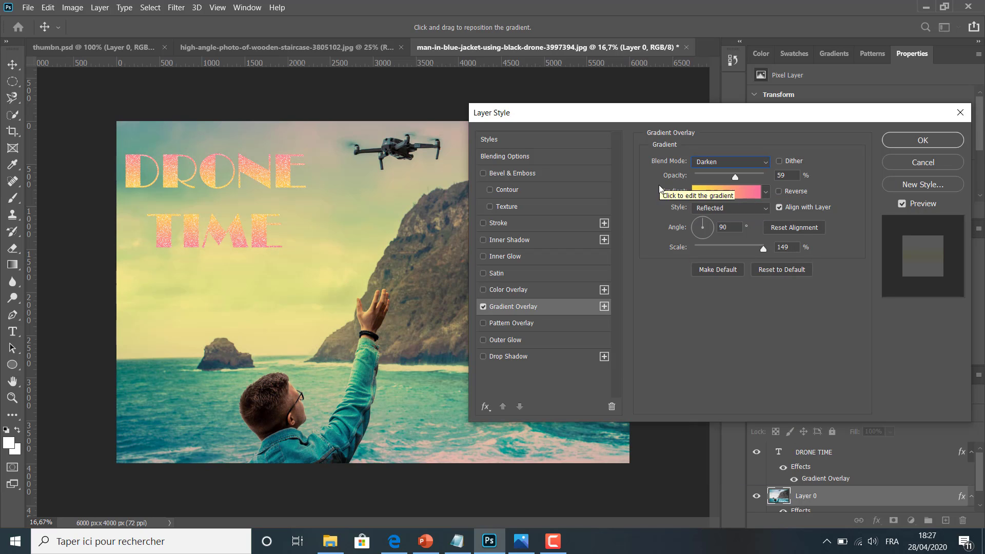
pyautogui.click(734, 161)
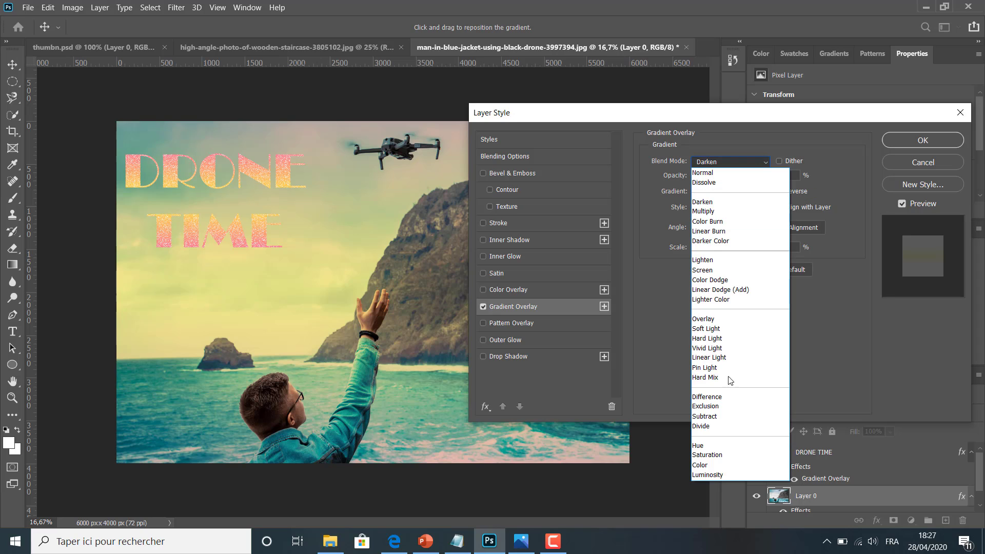
pyautogui.click(716, 420)
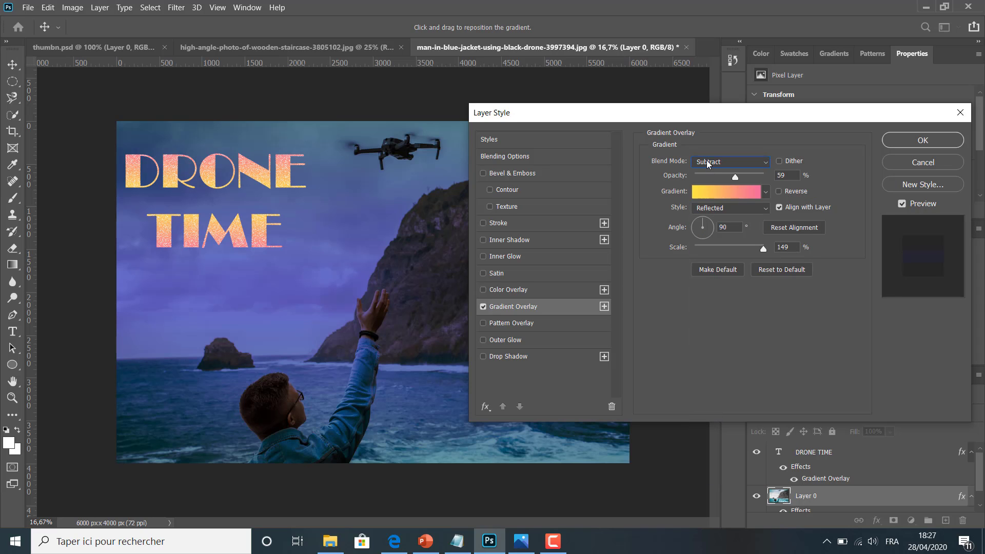
pyautogui.click(708, 162)
pyautogui.click(712, 407)
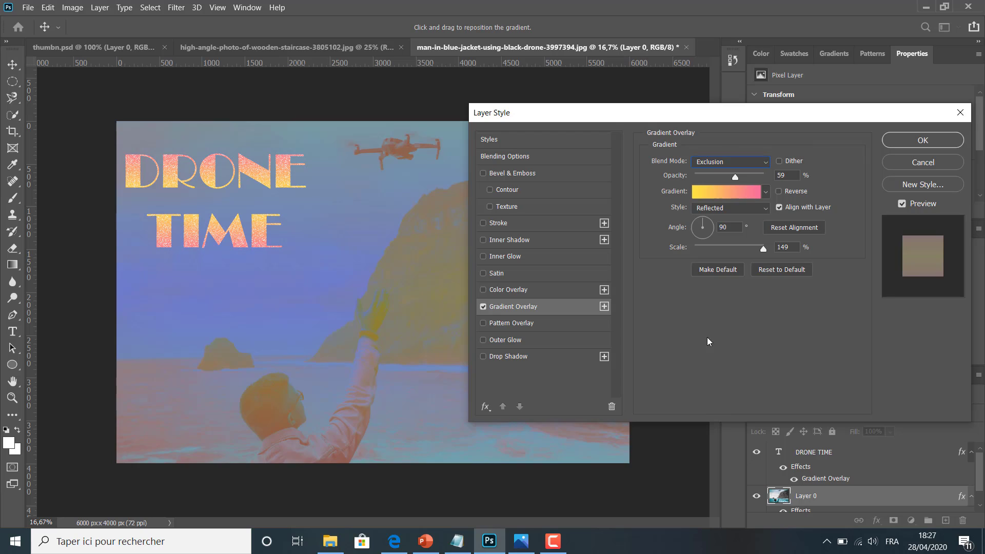
# Try the Soft Light and Overlay blend modes on the photo's gradient, with Overlay at 72% opacity
pyautogui.click(706, 163)
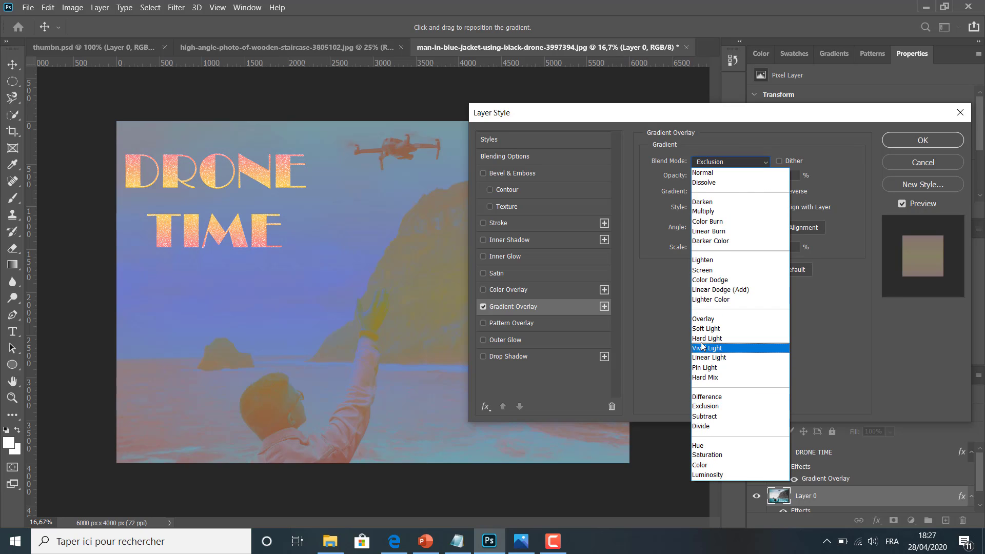
pyautogui.click(703, 330)
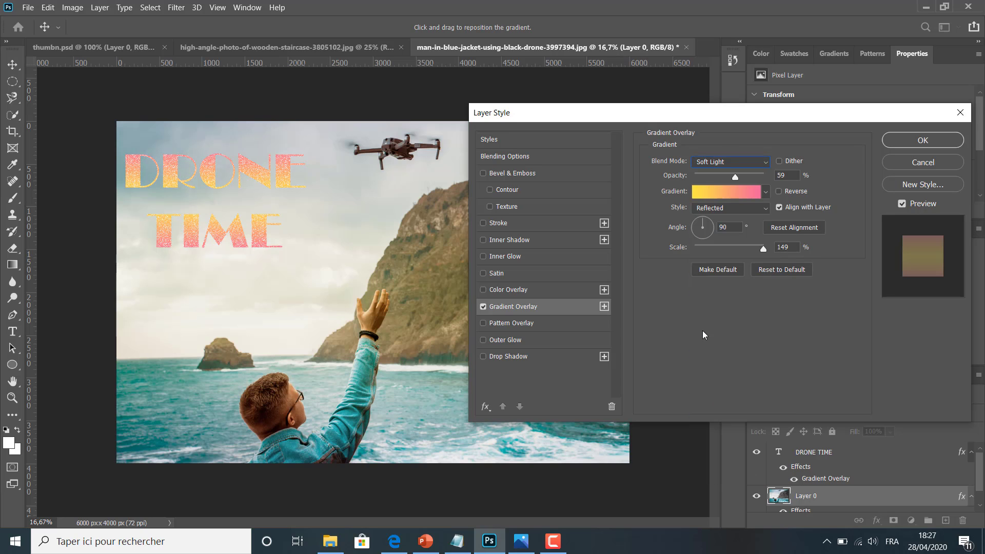
pyautogui.click(712, 164)
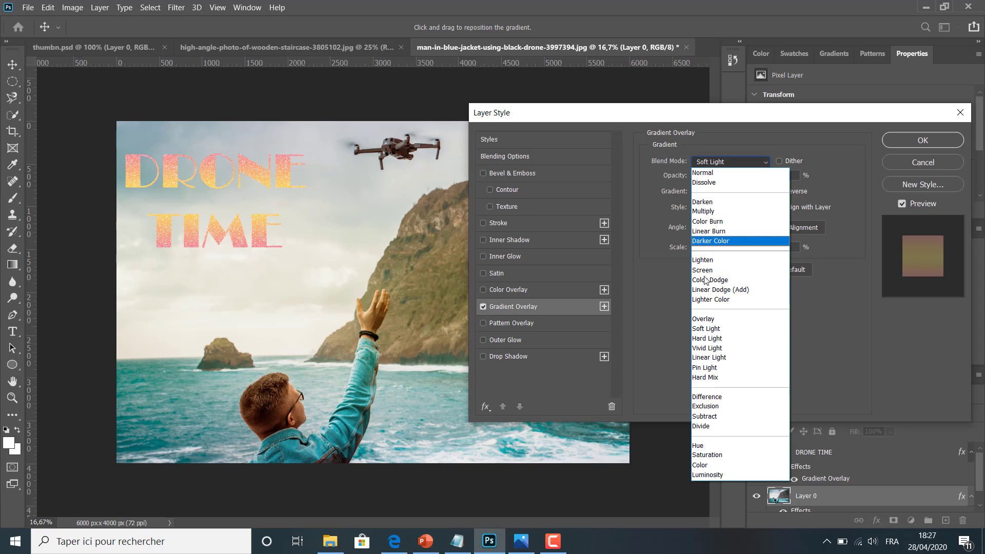
pyautogui.click(705, 319)
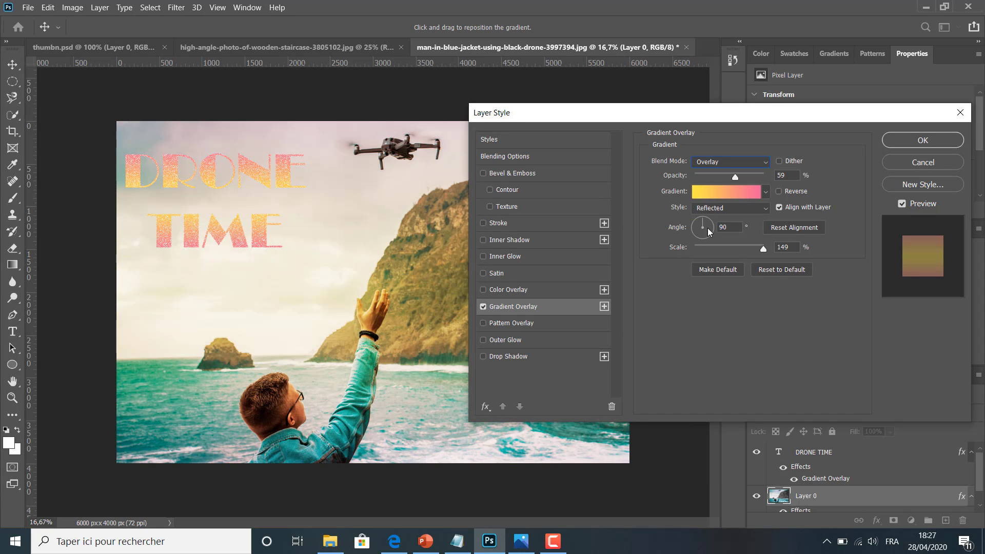
pyautogui.moveTo(736, 176)
pyautogui.mouseDown()
pyautogui.moveTo(755, 173)
pyautogui.moveTo(745, 174)
pyautogui.mouseUp()
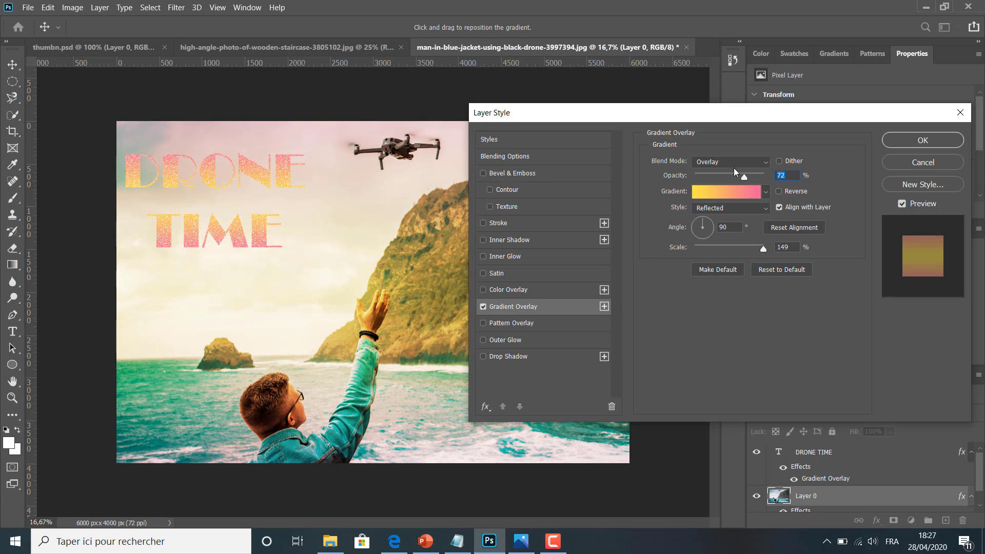
# Set the photo's gradient overlay to Screen blend mode at 63% opacity and apply the layer style
pyautogui.click(731, 165)
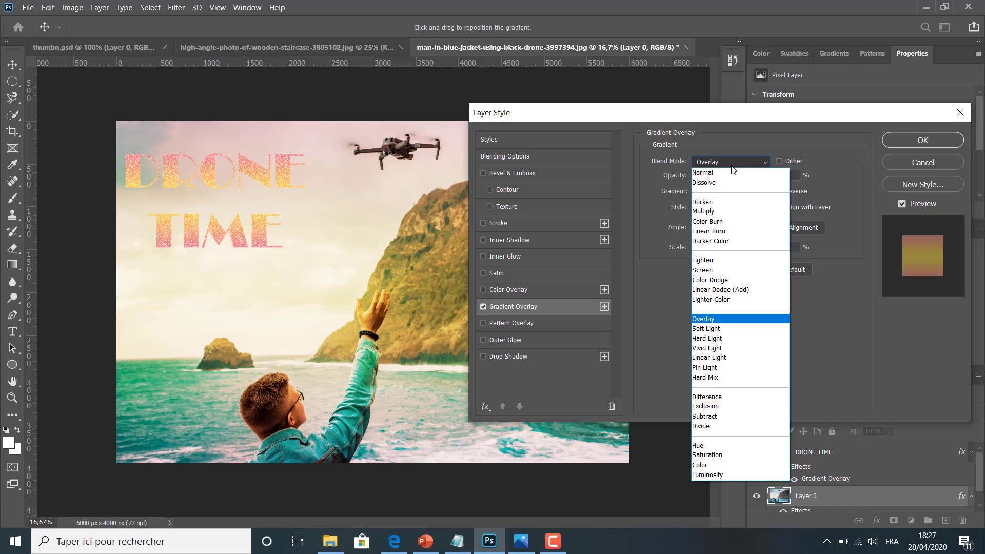
pyautogui.click(708, 270)
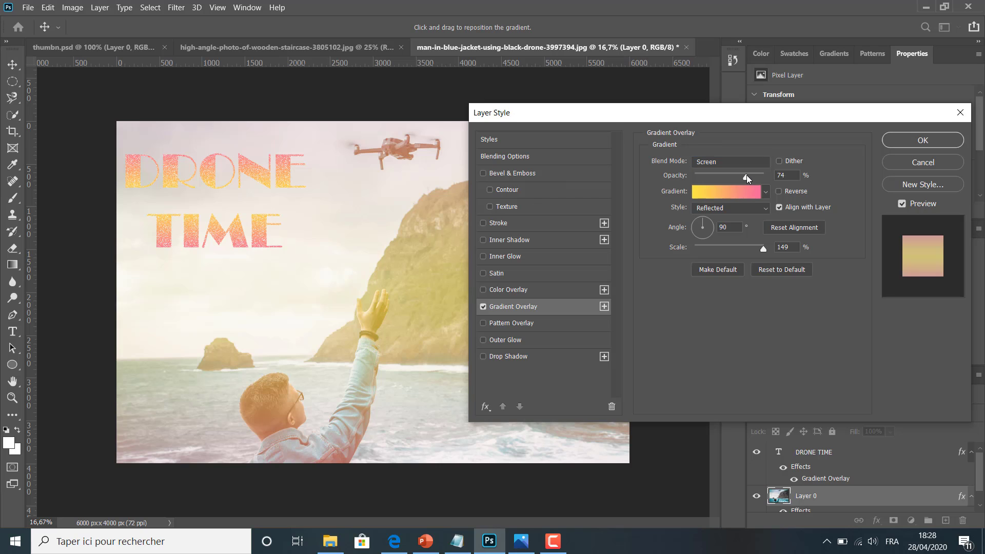
pyautogui.moveTo(746, 174)
pyautogui.mouseDown()
pyautogui.moveTo(771, 177)
pyautogui.moveTo(738, 177)
pyautogui.mouseUp()
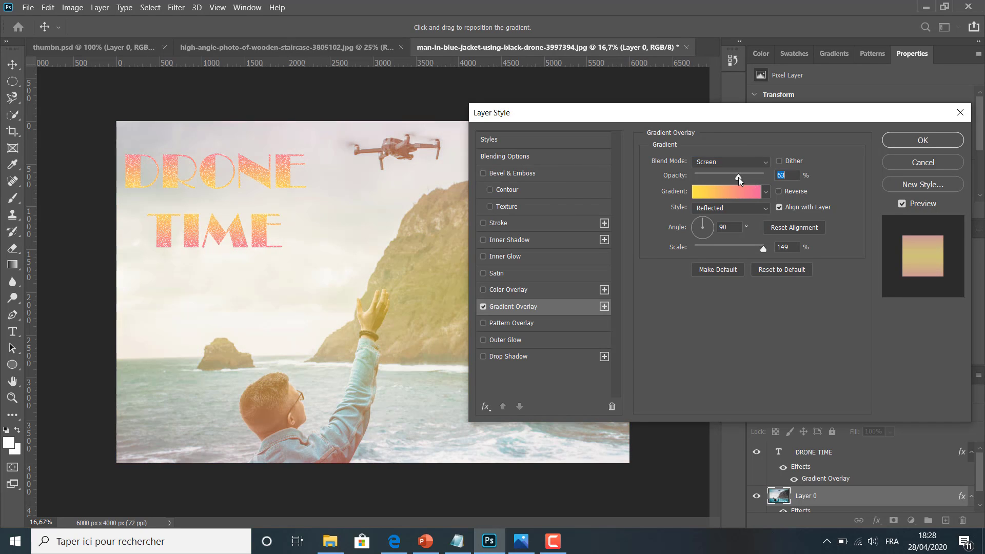
pyautogui.click(910, 143)
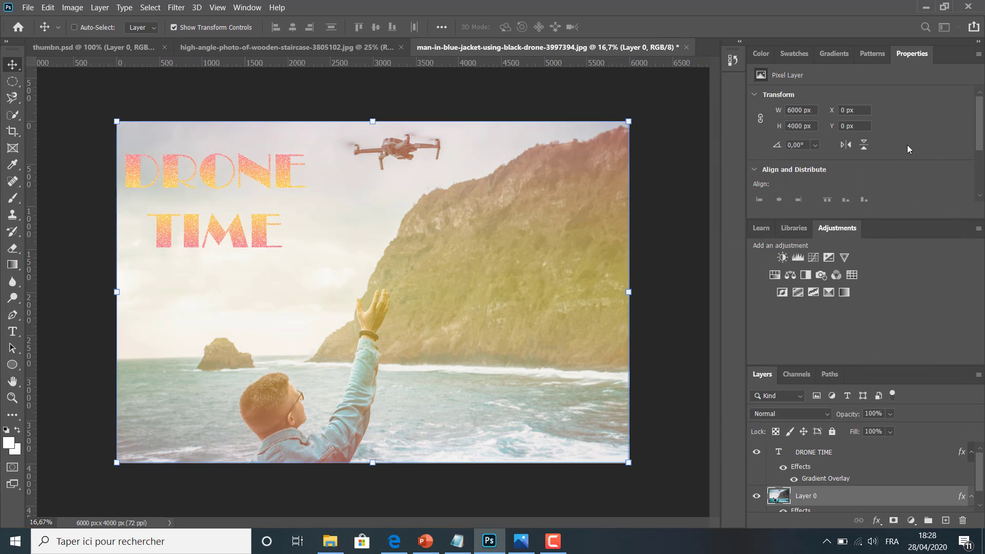
# Change the DRONE TIME text's gradient overlay to Normal blend mode at 62% opacity and apply it
pyautogui.click(816, 460)
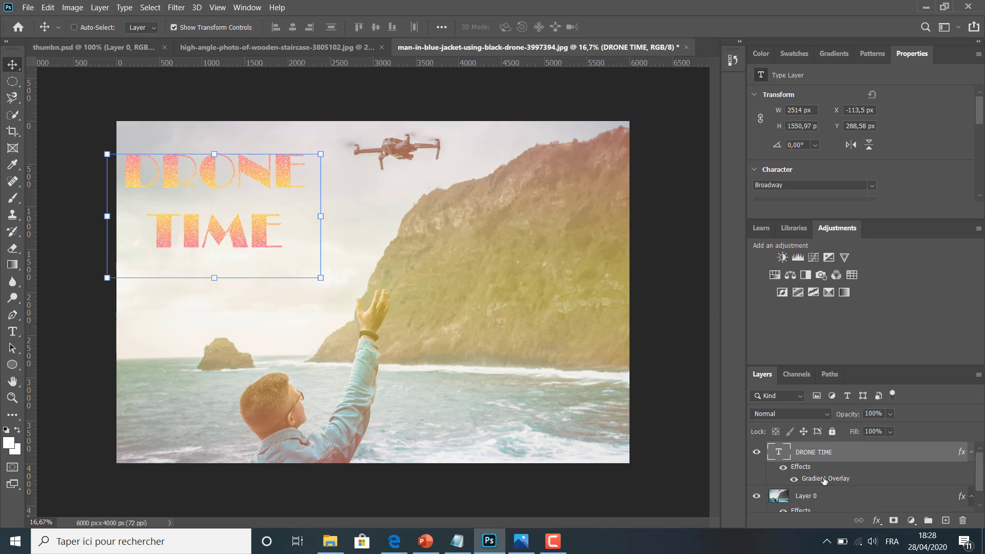
pyautogui.doubleClick(824, 478)
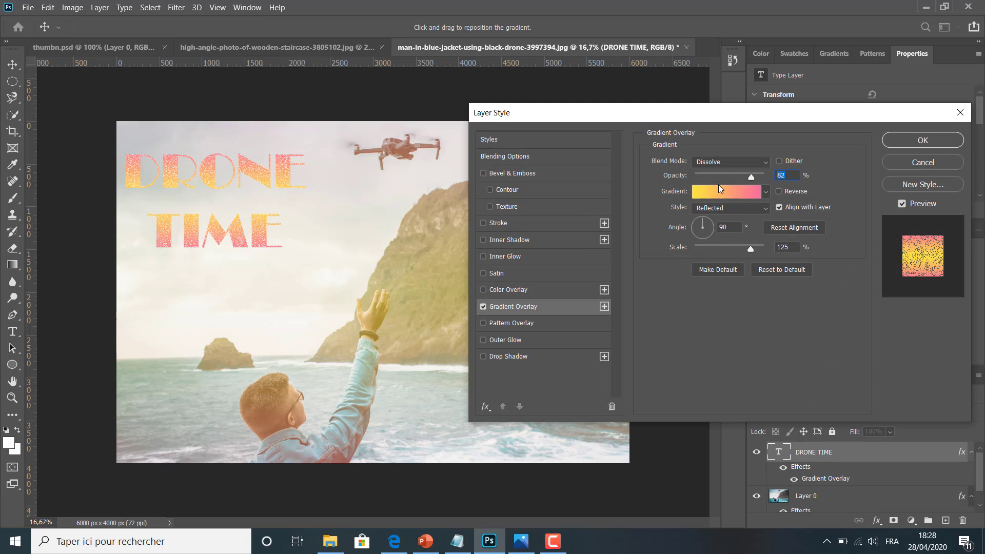
pyautogui.click(730, 164)
pyautogui.click(728, 169)
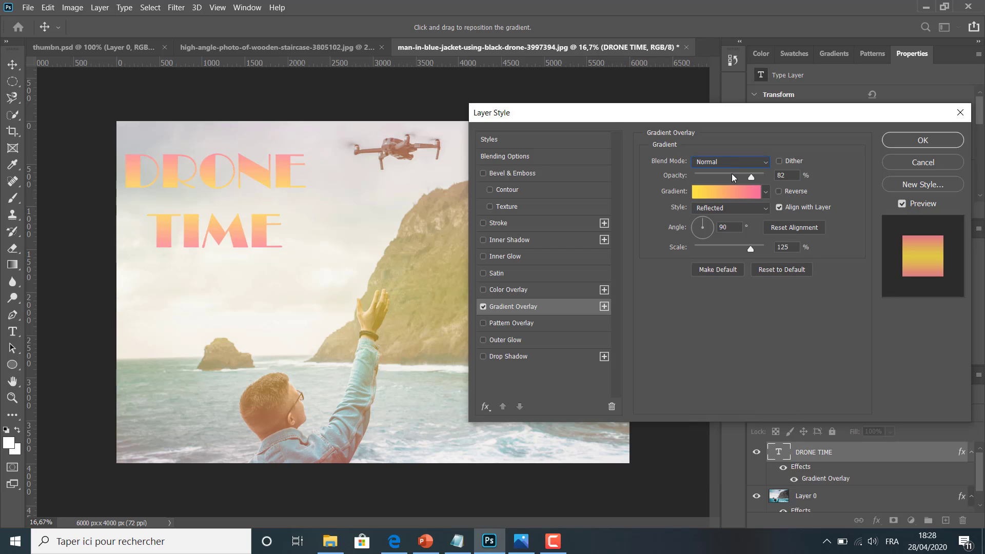
pyautogui.moveTo(750, 175)
pyautogui.mouseDown()
pyautogui.moveTo(740, 174)
pyautogui.moveTo(769, 175)
pyautogui.moveTo(737, 168)
pyautogui.mouseUp()
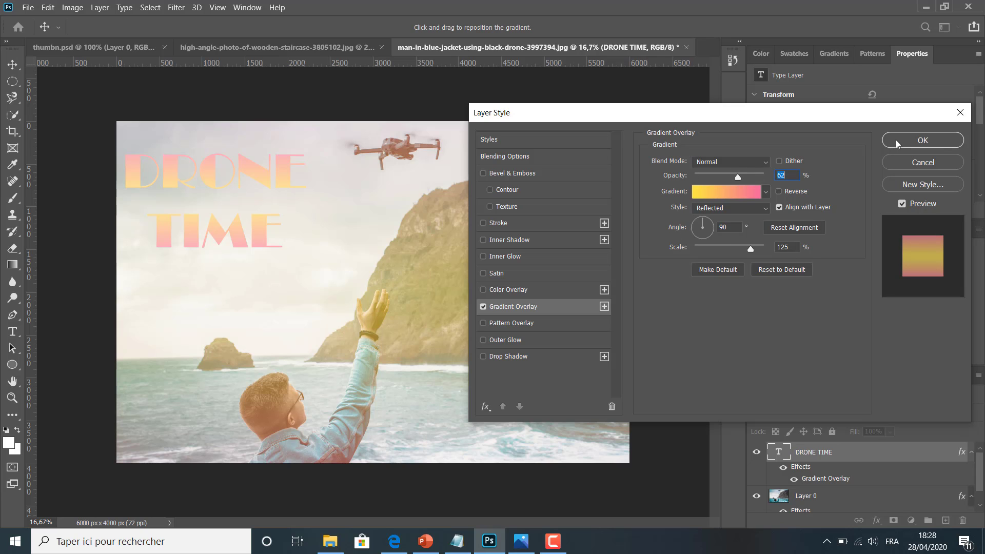
pyautogui.click(922, 140)
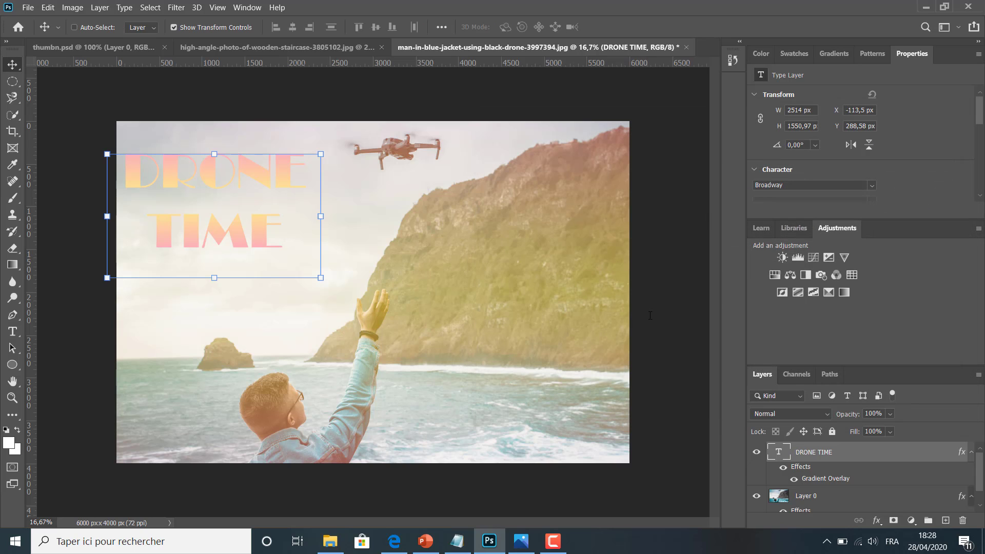
# Compare the DRONE TIME text with its effects hidden and shown, and review the drone photo's Gradient Overlay settings without changing them
pyautogui.click(783, 467)
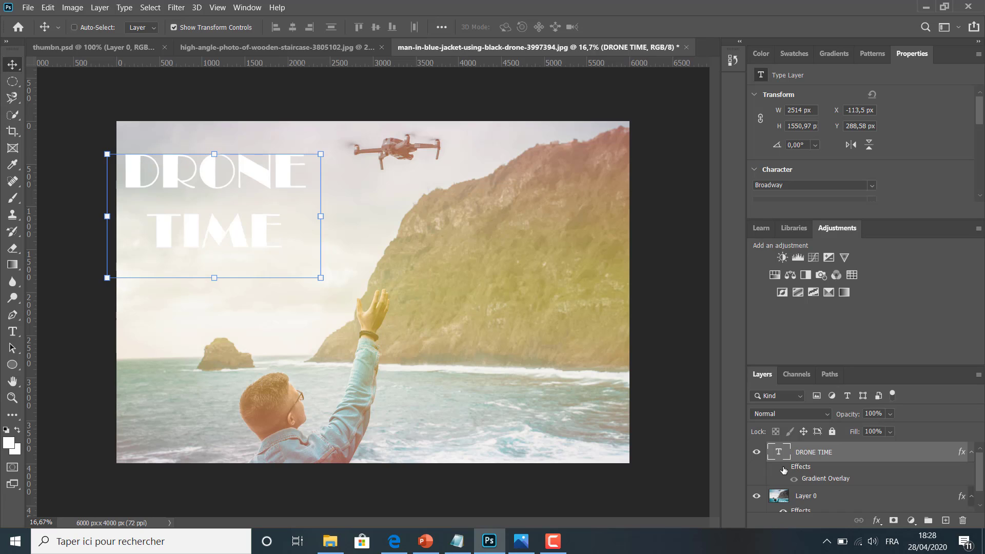
pyautogui.click(783, 467)
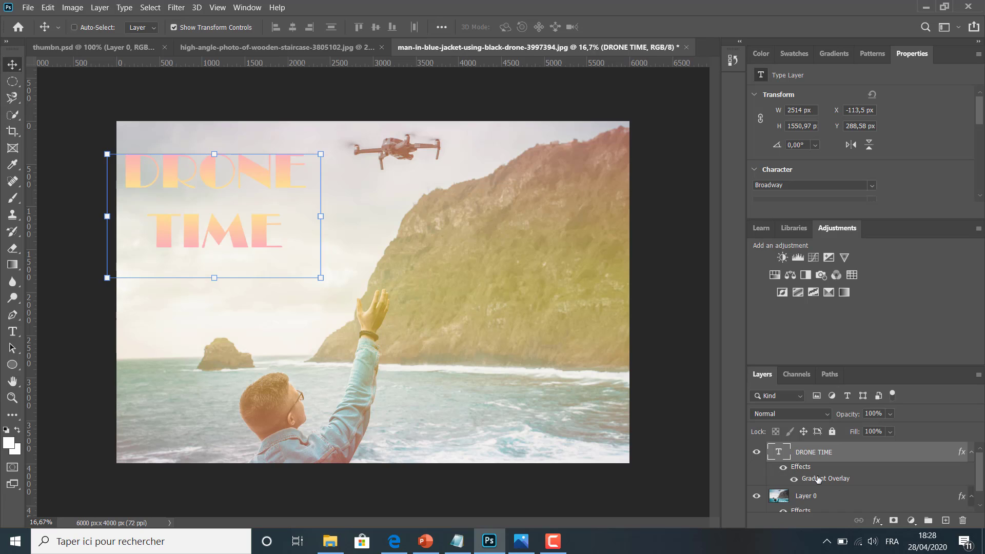
pyautogui.scroll(-1, 819, 481)
pyautogui.click(819, 505)
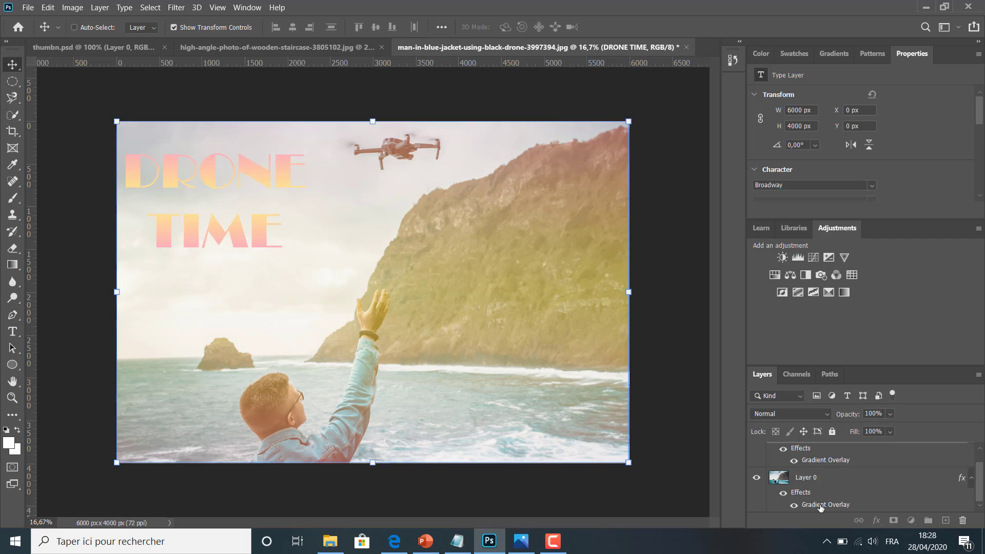
pyautogui.doubleClick(819, 506)
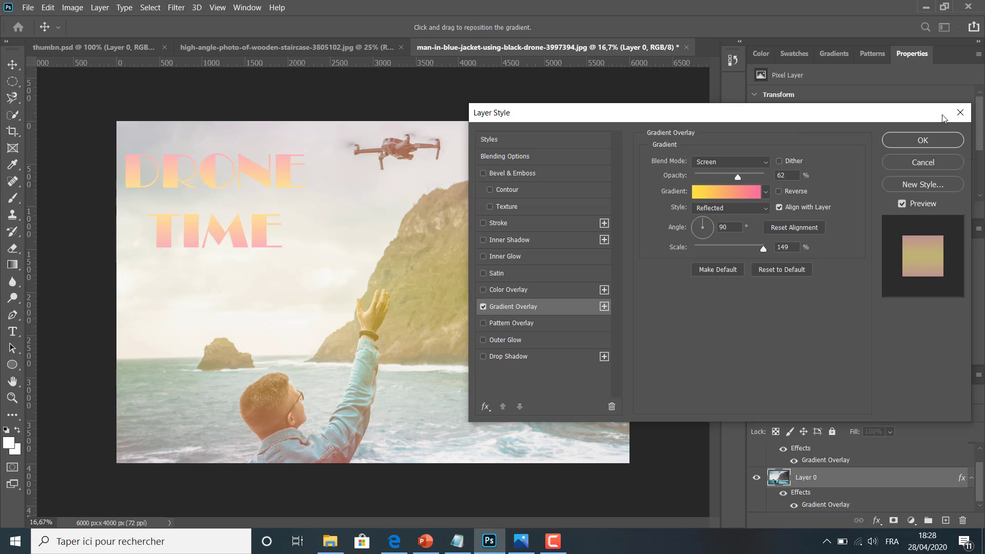
pyautogui.click(959, 112)
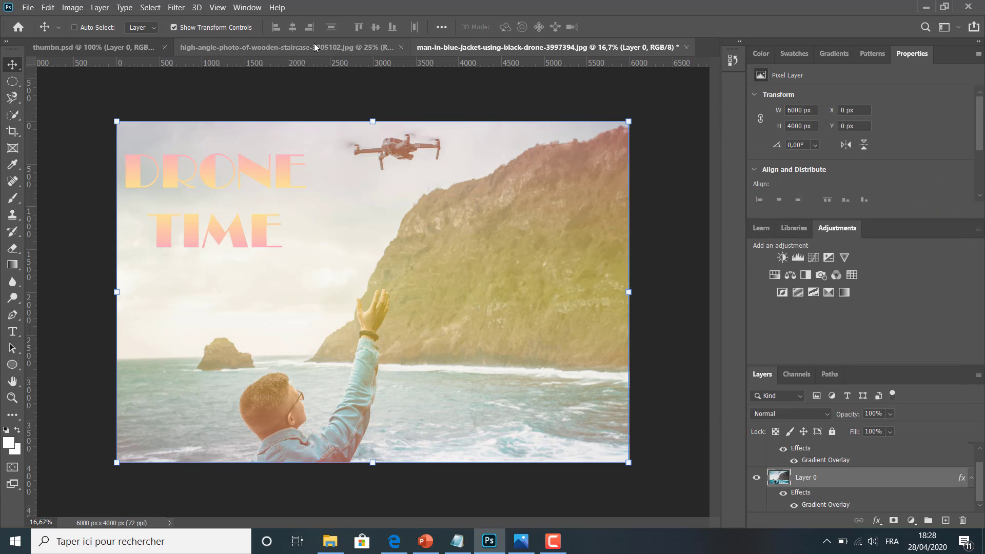
# In the wooden staircase photo, convert the Background into a regular layer and add a Gradient Overlay effect to it
pyautogui.click(310, 49)
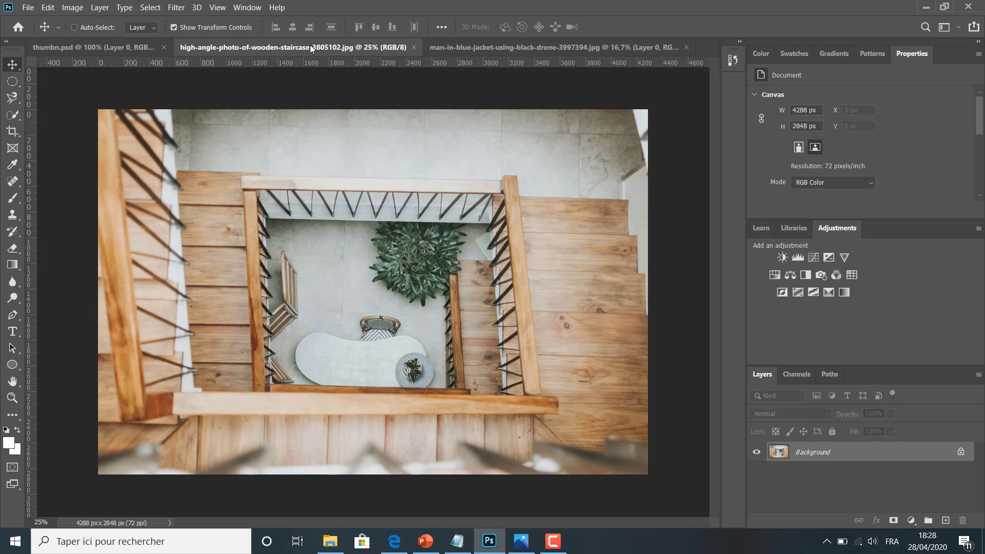
pyautogui.doubleClick(824, 452)
pyautogui.click(593, 158)
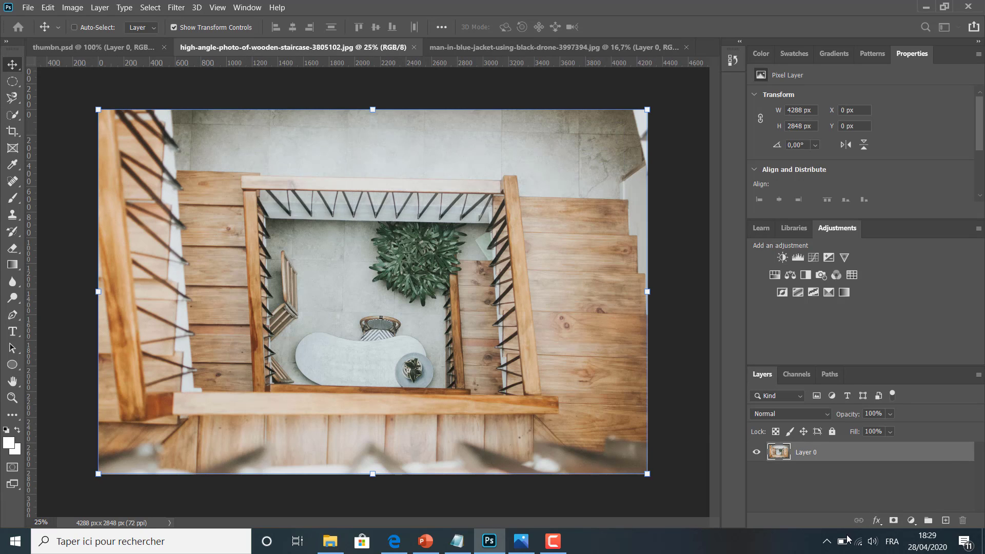
pyautogui.click(877, 522)
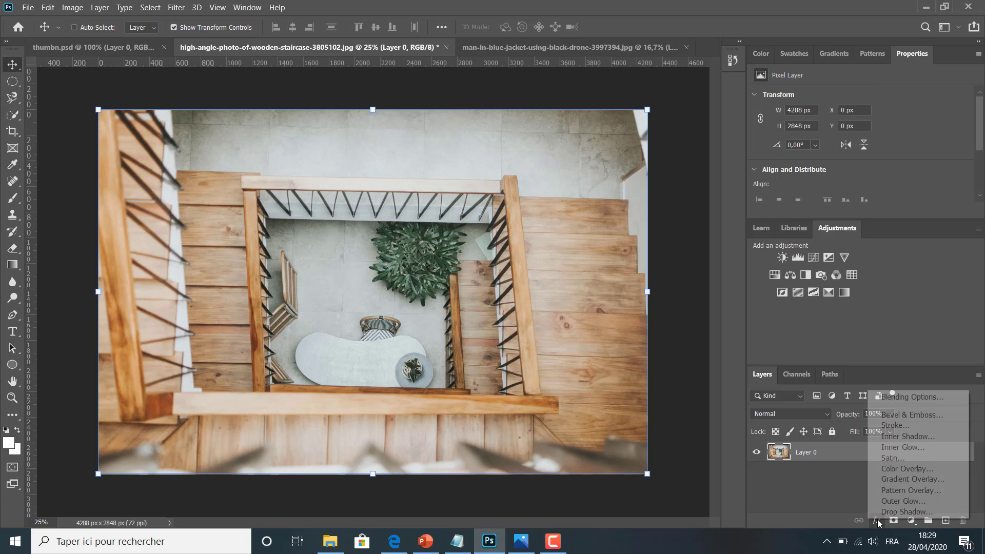
pyautogui.click(898, 480)
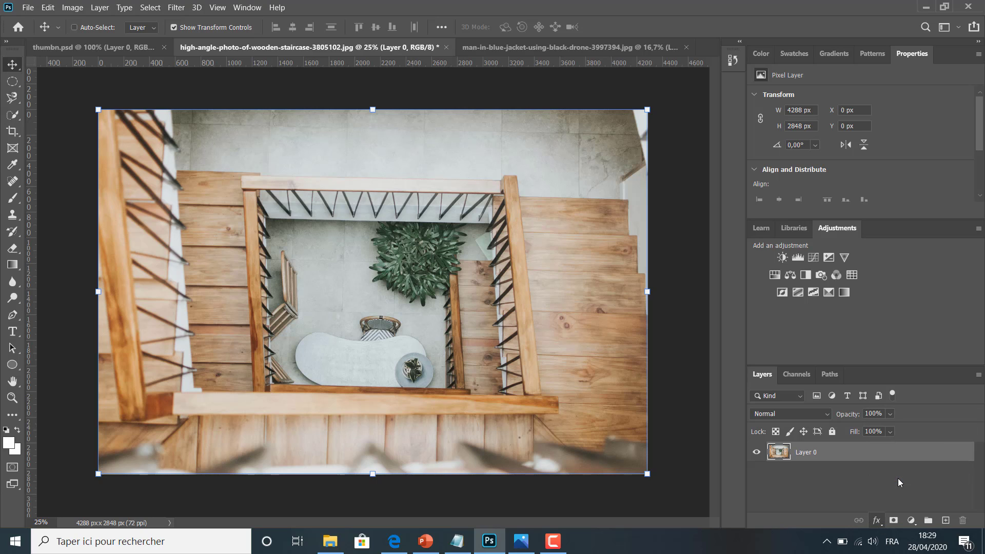
# Switch to Grabient in the browser and look through the gradients on pages 1 and 2 for a new colour combination
pyautogui.click(396, 543)
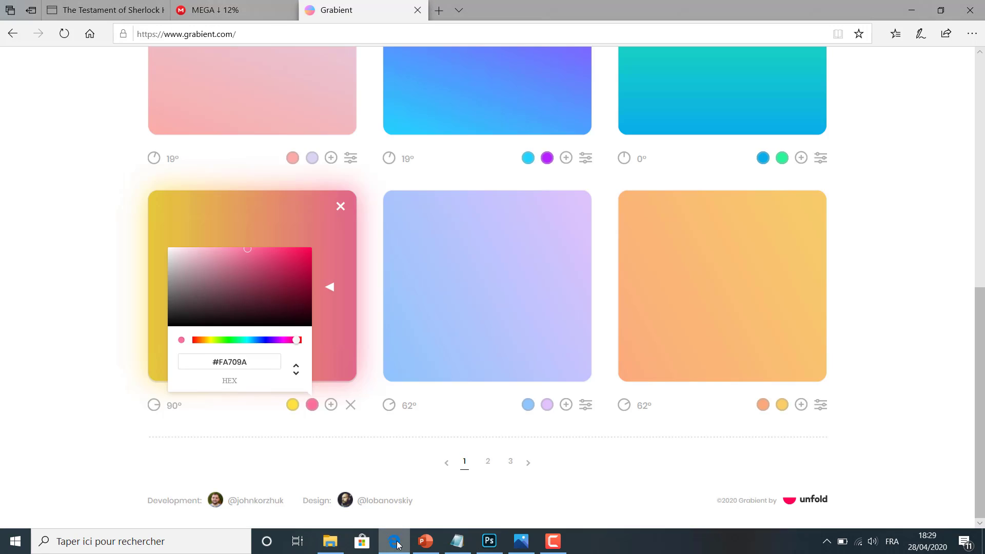
pyautogui.click(95, 326)
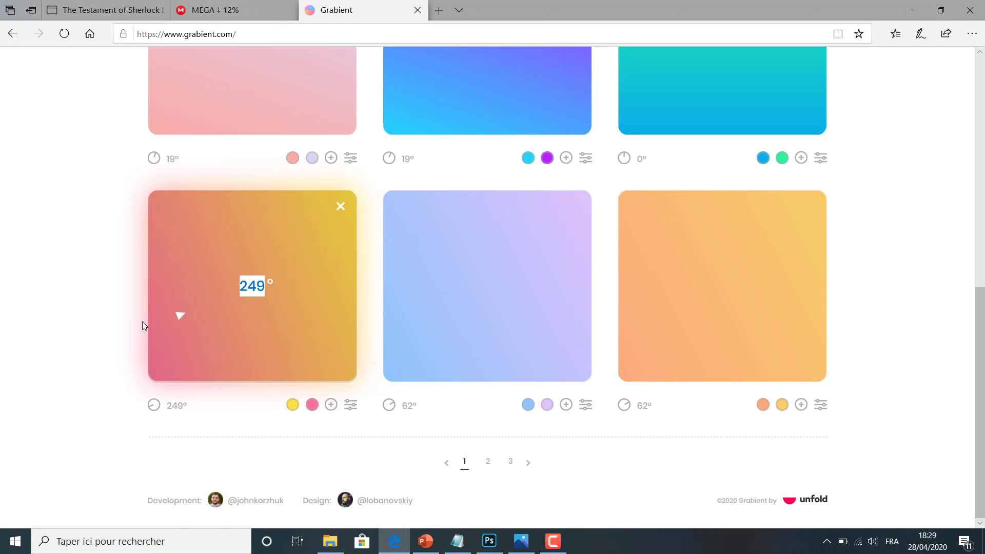
pyautogui.scroll(2, 142, 322)
pyautogui.click(101, 346)
pyautogui.moveTo(404, 362)
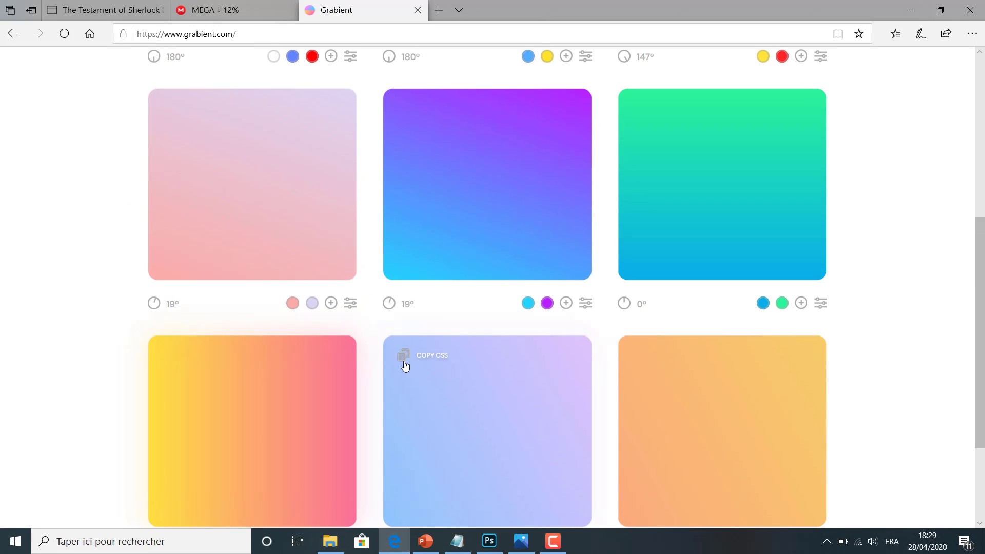
pyautogui.scroll(6, 405, 364)
pyautogui.scroll(-5, 405, 366)
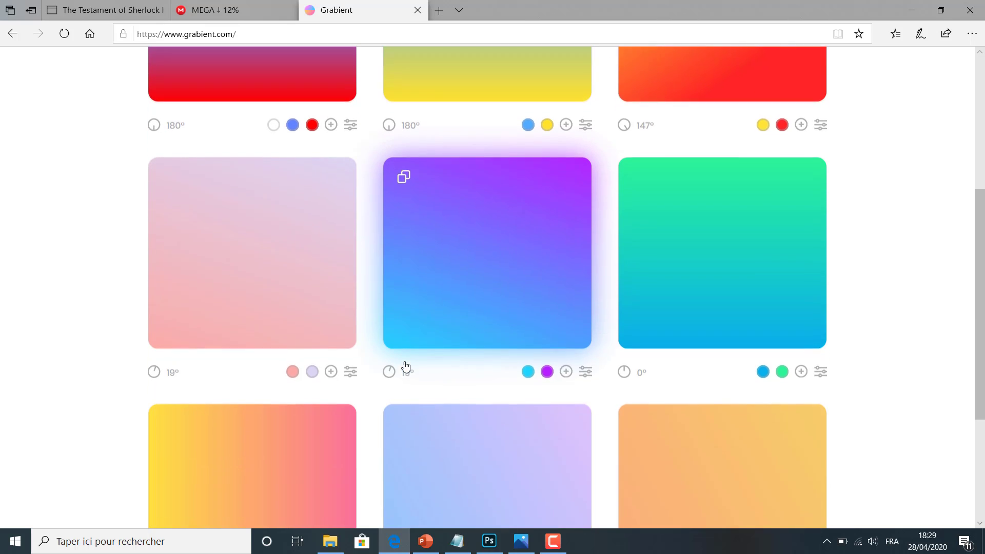
pyautogui.scroll(-4, 405, 366)
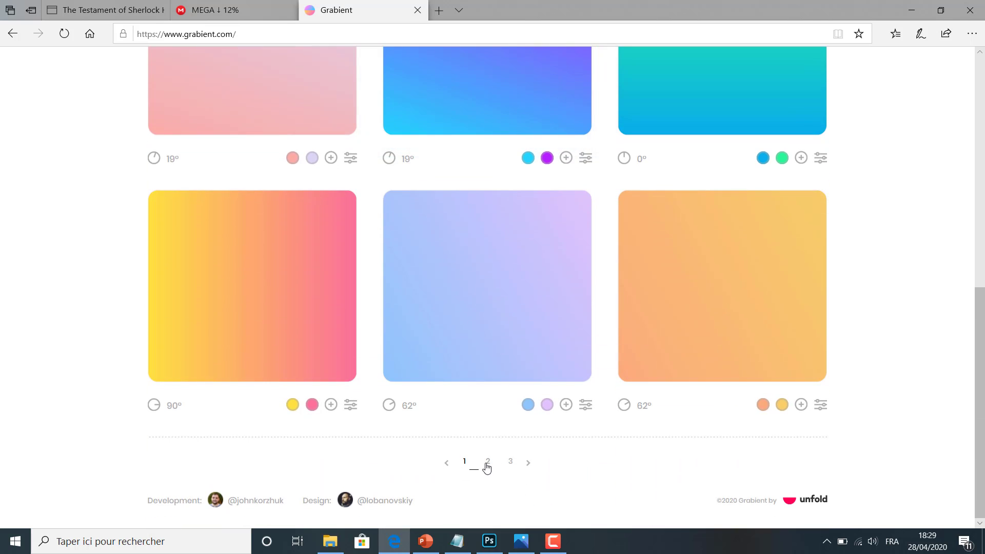
pyautogui.click(486, 464)
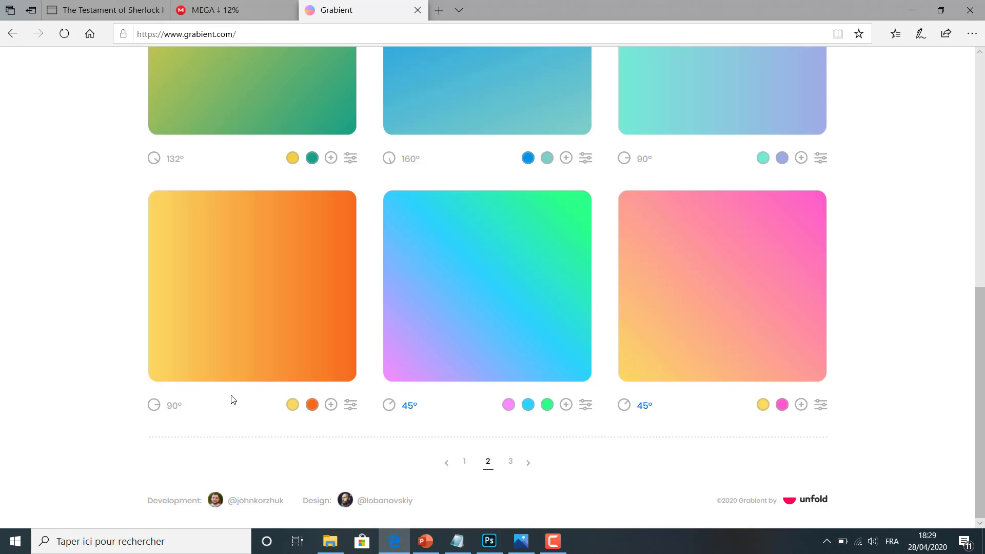
pyautogui.scroll(5, 218, 393)
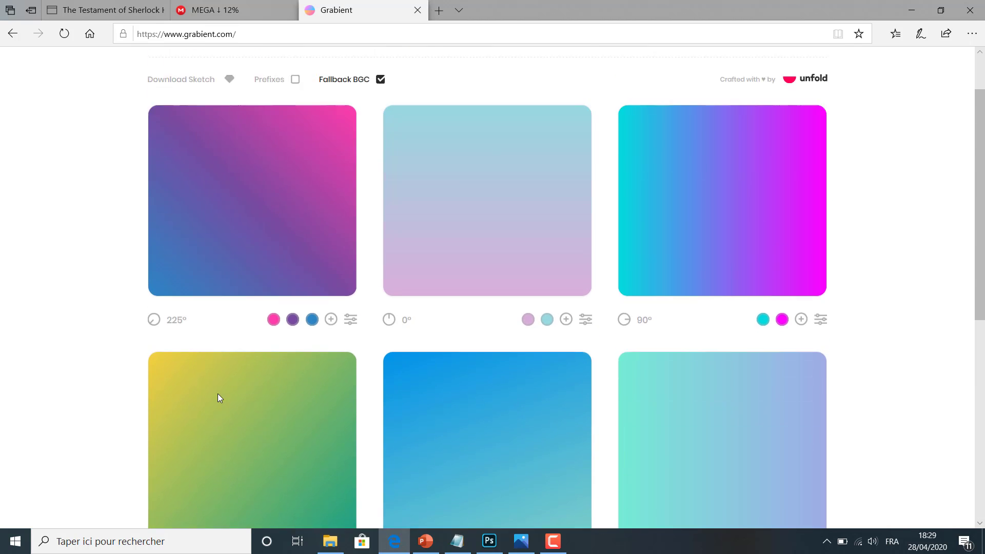
pyautogui.scroll(-8, 217, 398)
pyautogui.scroll(3, 219, 396)
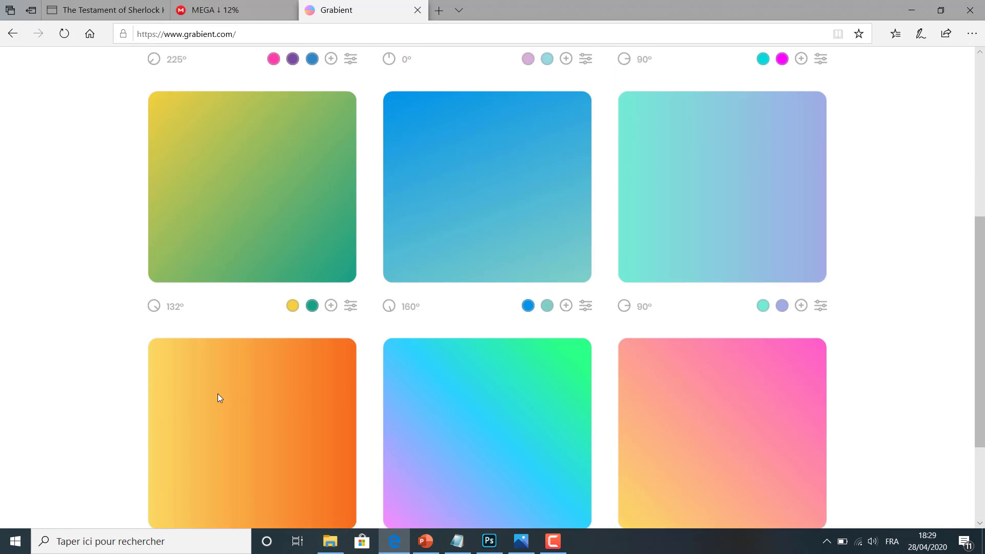
# Take the turquoise #74EBD5 from Grabient's turquoise-lavender gradient and set it as the start colour of the staircase overlay's gradient in Photoshop
pyautogui.click(764, 307)
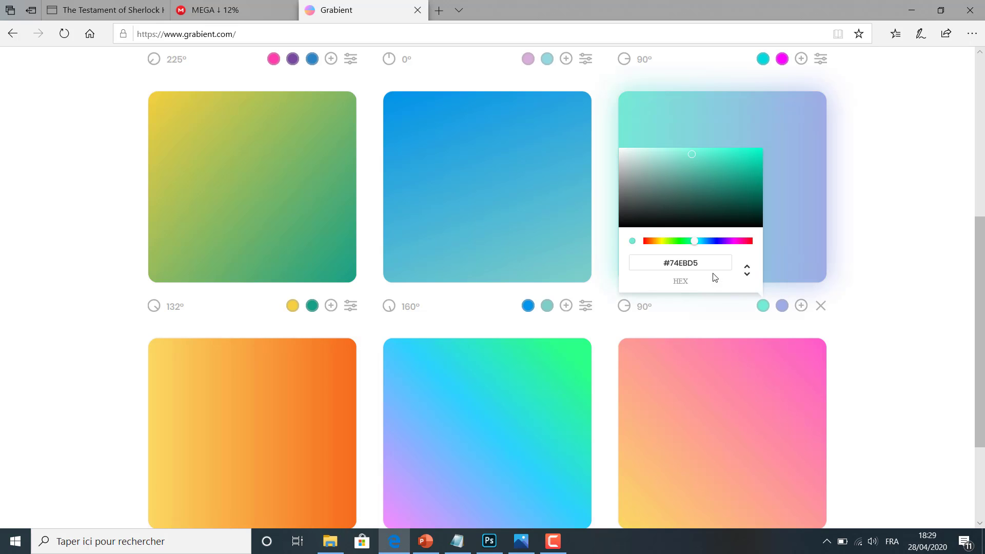
pyautogui.moveTo(698, 262); pyautogui.dragTo(634, 254)
pyautogui.click(489, 540)
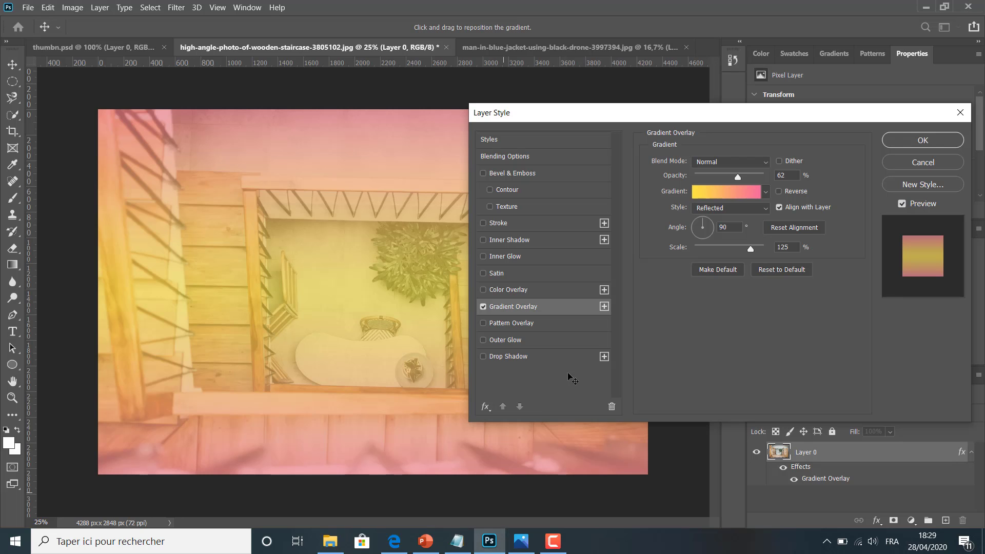
pyautogui.click(707, 195)
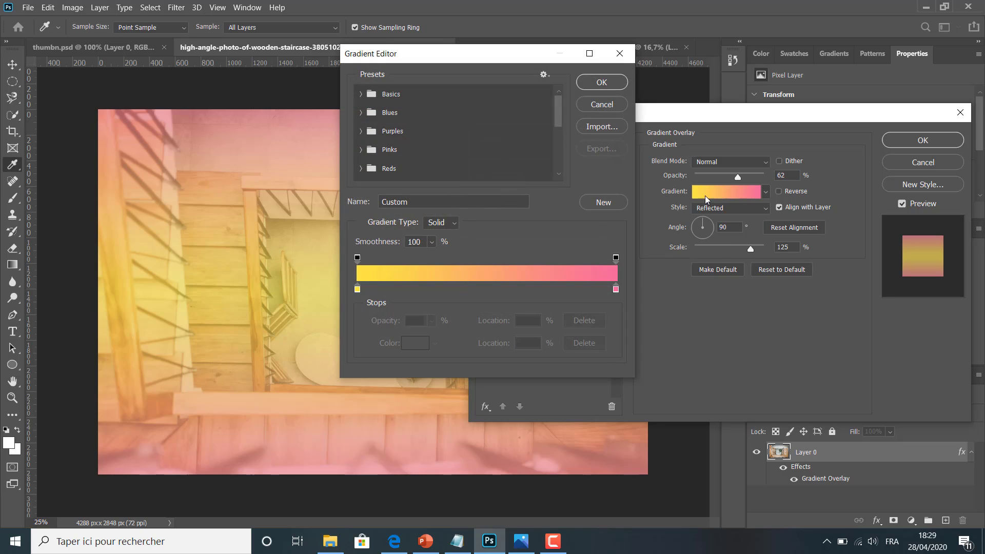
pyautogui.doubleClick(358, 290)
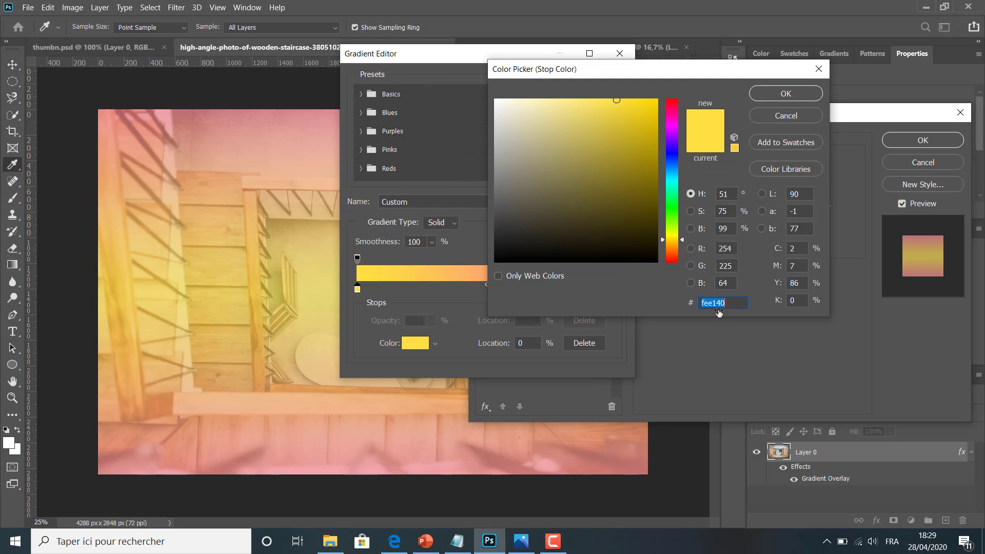
pyautogui.write('74ebd5')
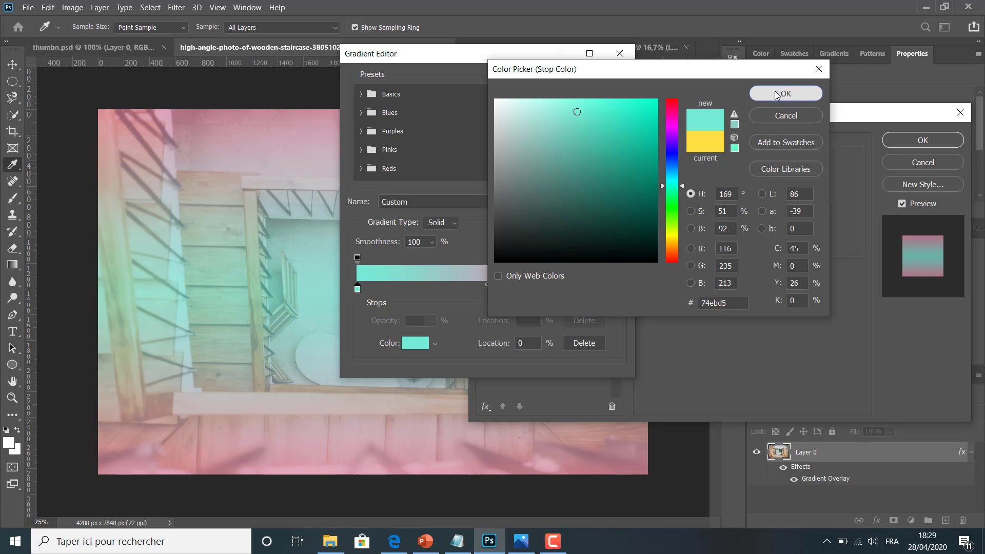
pyautogui.click(777, 95)
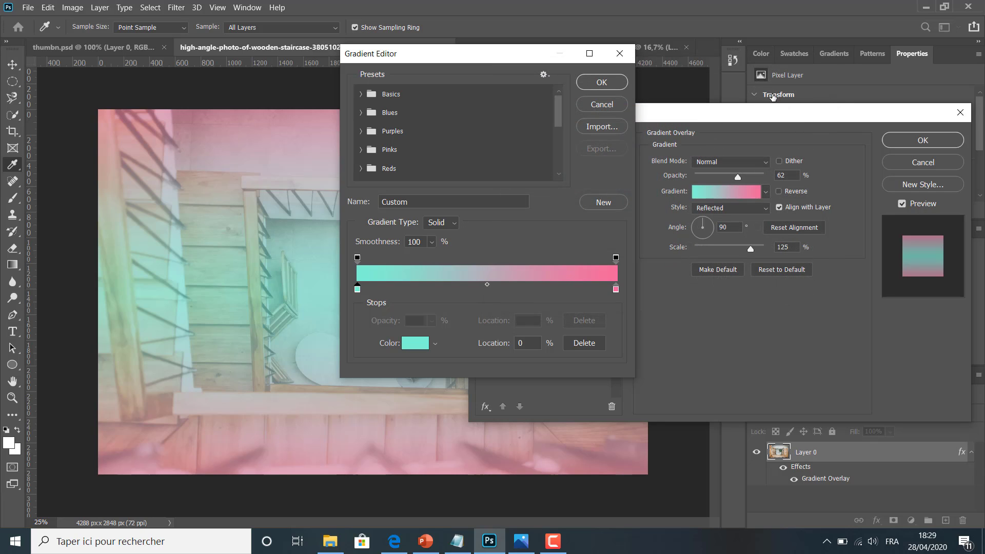
# Copy the lavender #9FACE6 from the same Grabient gradient and set it as the end colour of the overlay's gradient in Photoshop
pyautogui.click(394, 541)
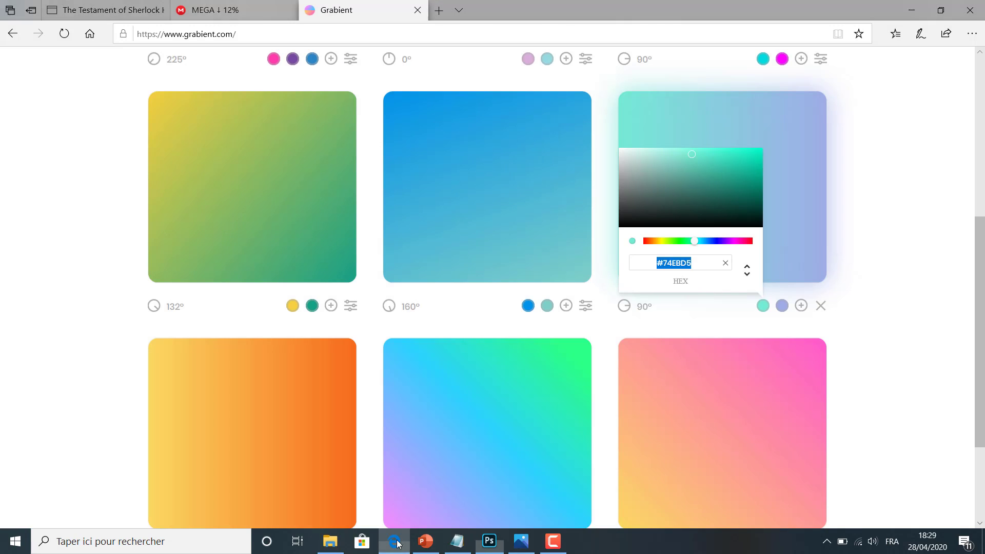
pyautogui.click(780, 306)
pyautogui.moveTo(721, 264); pyautogui.dragTo(636, 255)
pyautogui.hotkey('ctrl', 'c')
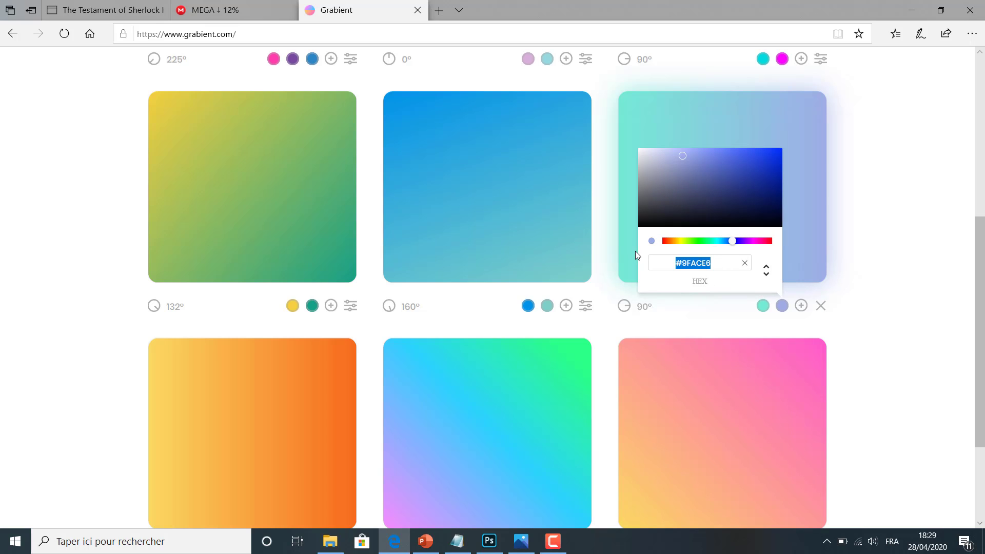
pyautogui.click(489, 541)
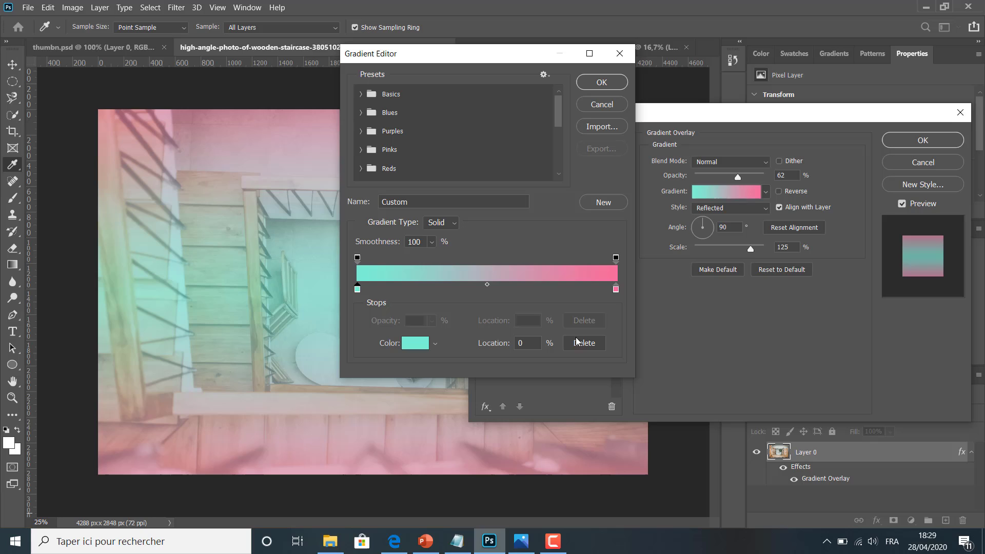
pyautogui.doubleClick(616, 289)
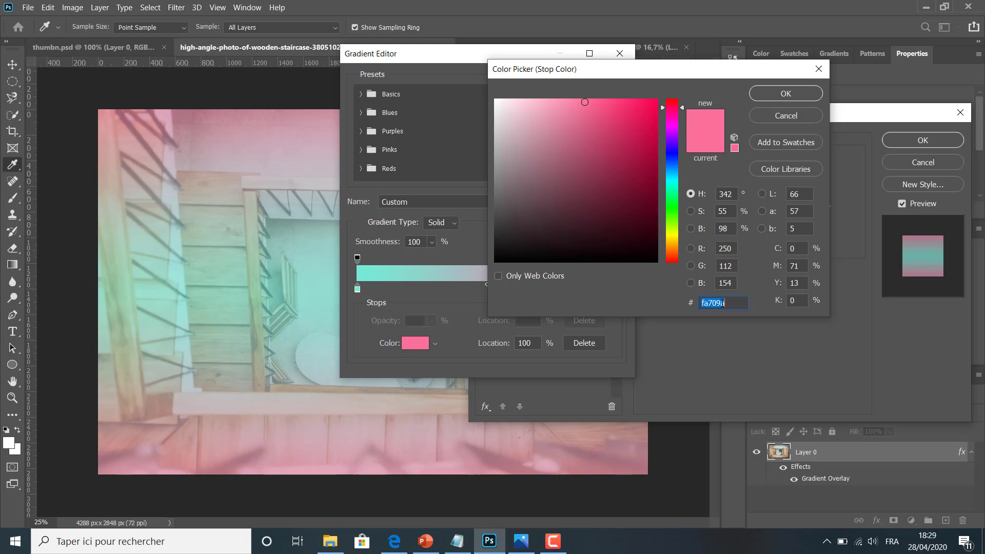
pyautogui.hotkey('ctrl', 'v')
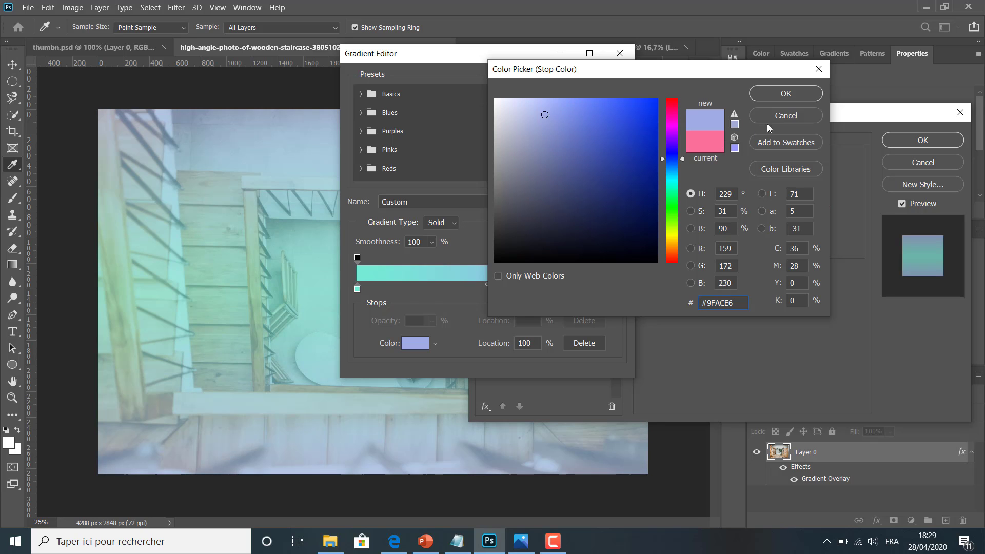
pyautogui.click(772, 95)
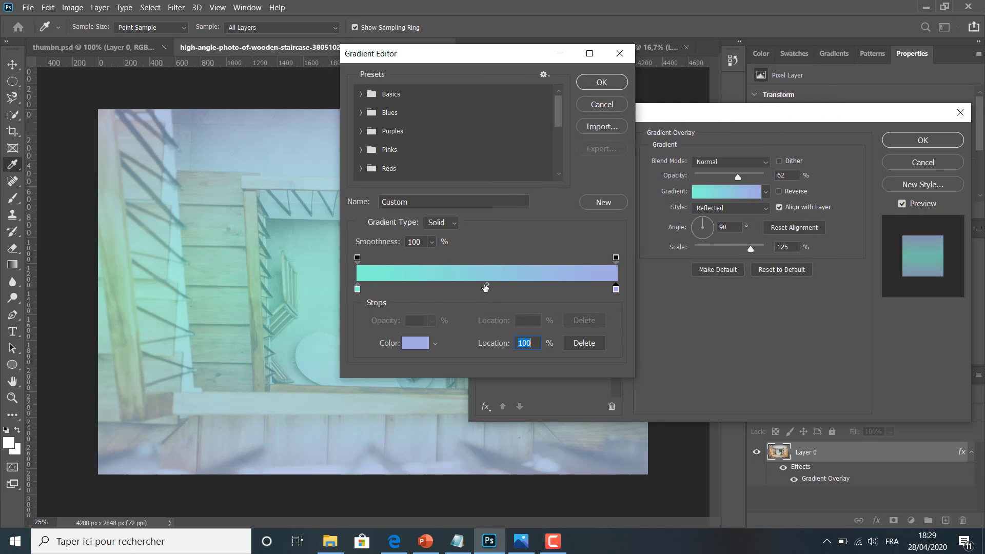
# Add a middle colour stop at 49% in near-white fdfdfd and accept the edited gradient
pyautogui.click(484, 289)
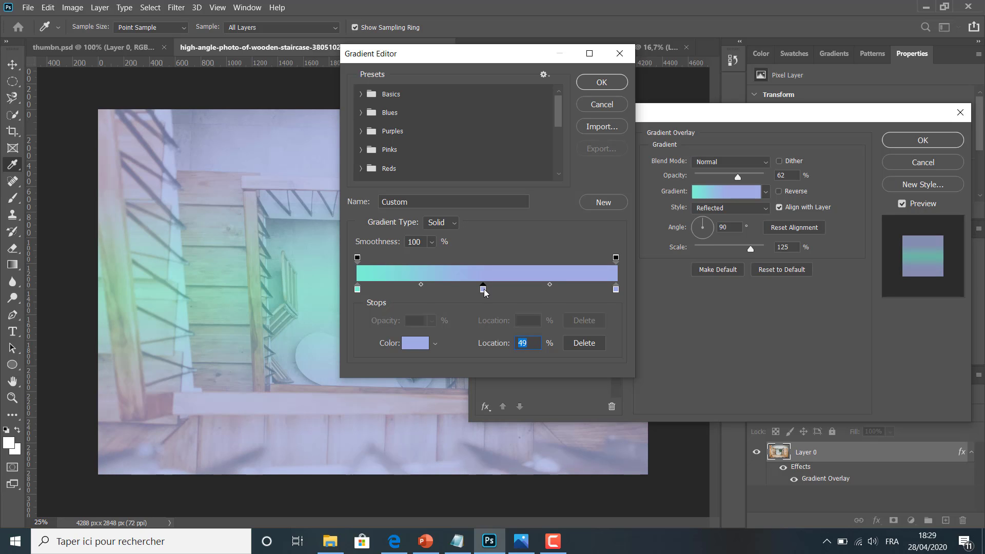
pyautogui.doubleClick(483, 289)
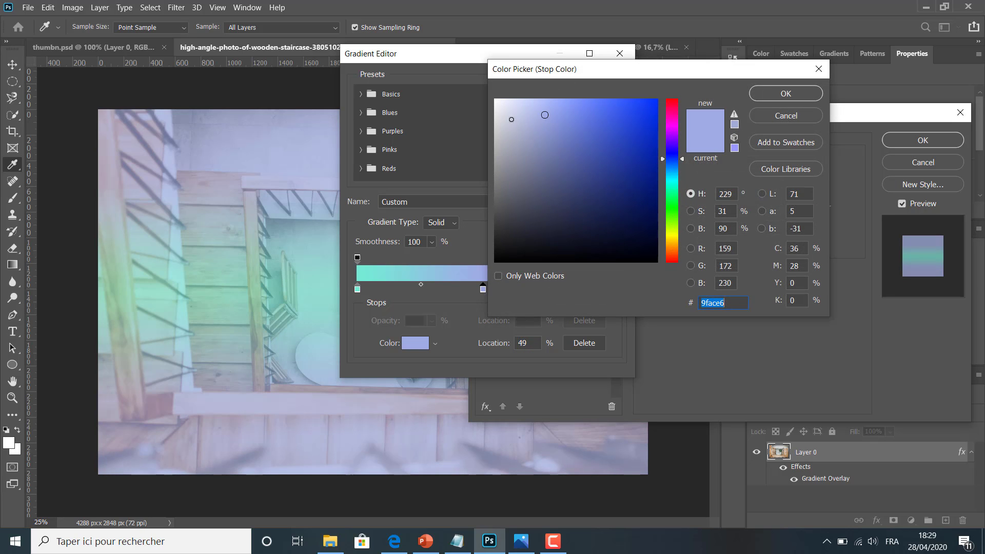
pyautogui.moveTo(514, 122); pyautogui.dragTo(486, 100)
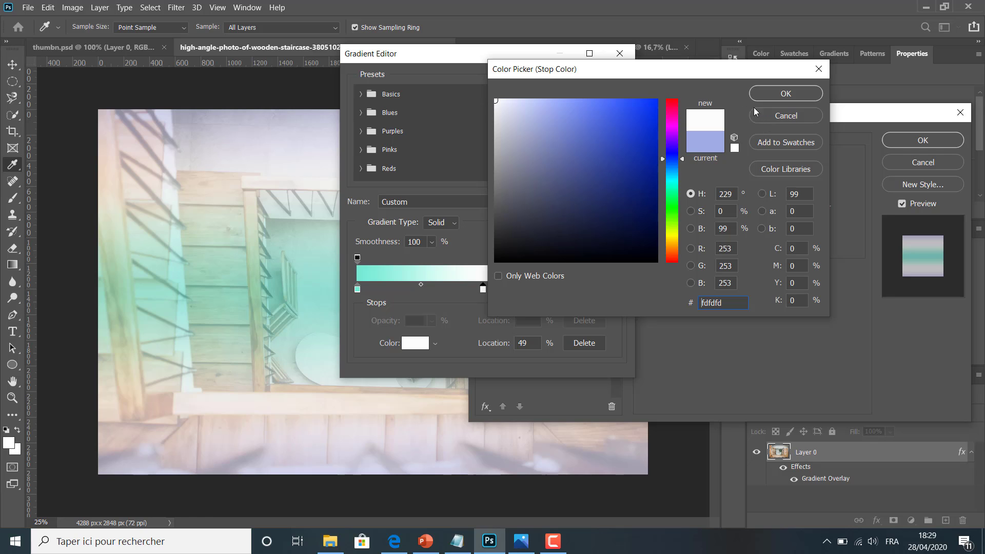
pyautogui.click(769, 93)
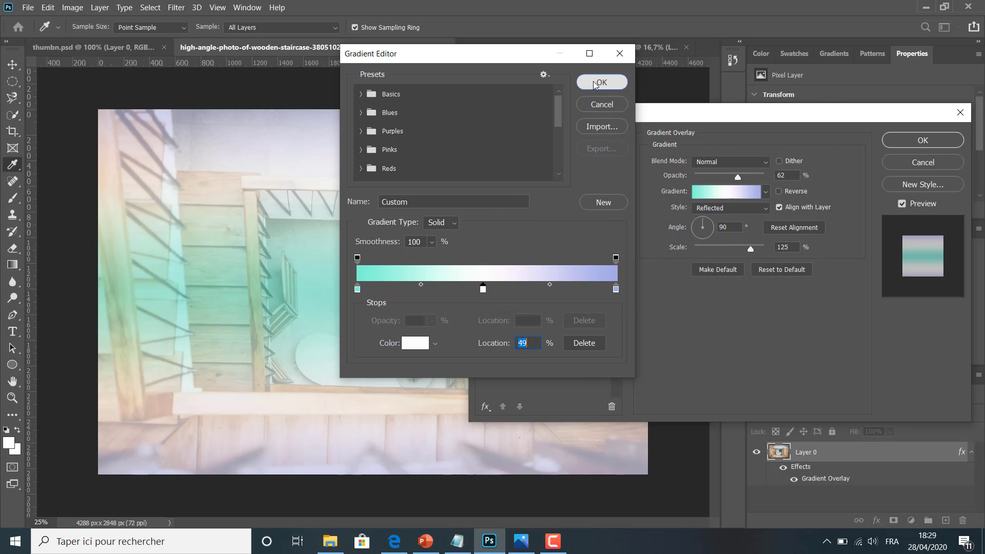
pyautogui.click(601, 85)
# Set the staircase photo's gradient overlay opacity to 61% and reverse the gradient direction
pyautogui.moveTo(710, 118); pyautogui.dragTo(883, 217)
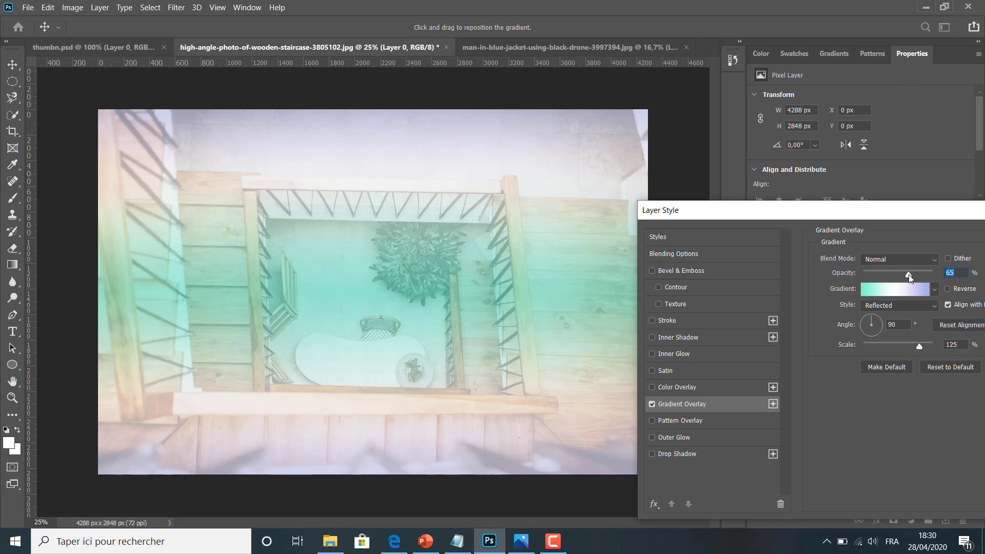
pyautogui.moveTo(905, 275)
pyautogui.mouseDown()
pyautogui.moveTo(927, 276)
pyautogui.moveTo(893, 276)
pyautogui.moveTo(914, 275)
pyautogui.moveTo(906, 277)
pyautogui.mouseUp()
pyautogui.click(949, 291)
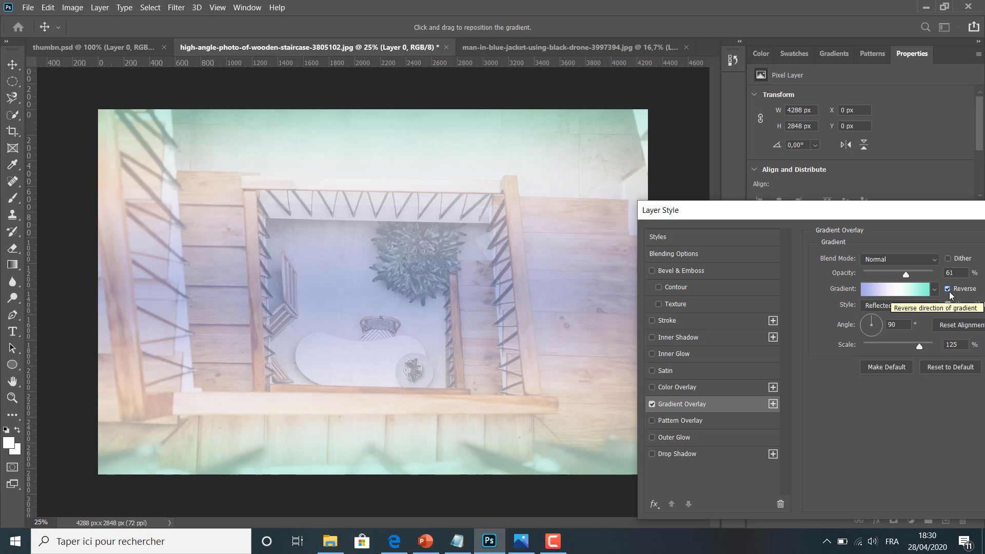
# Turn off the reversed direction of the staircase photo's gradient overlay and set its scale to 150%
pyautogui.click(949, 291)
pyautogui.click(949, 291)
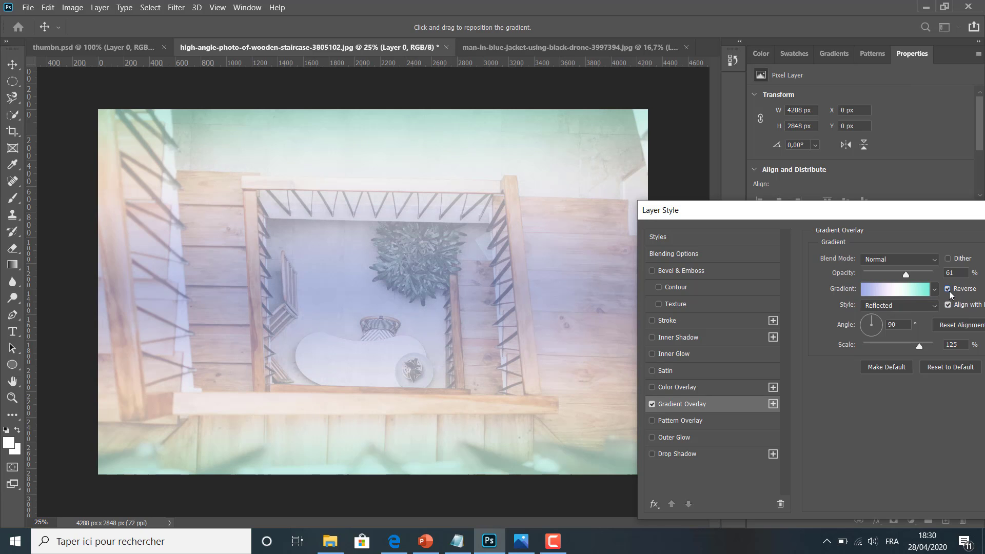
pyautogui.click(949, 291)
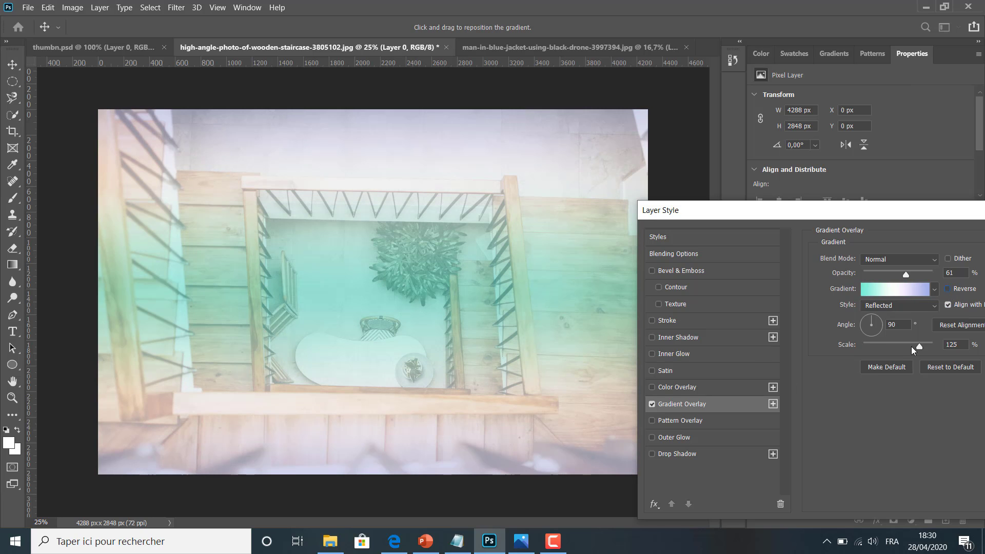
pyautogui.moveTo(918, 348); pyautogui.dragTo(938, 343)
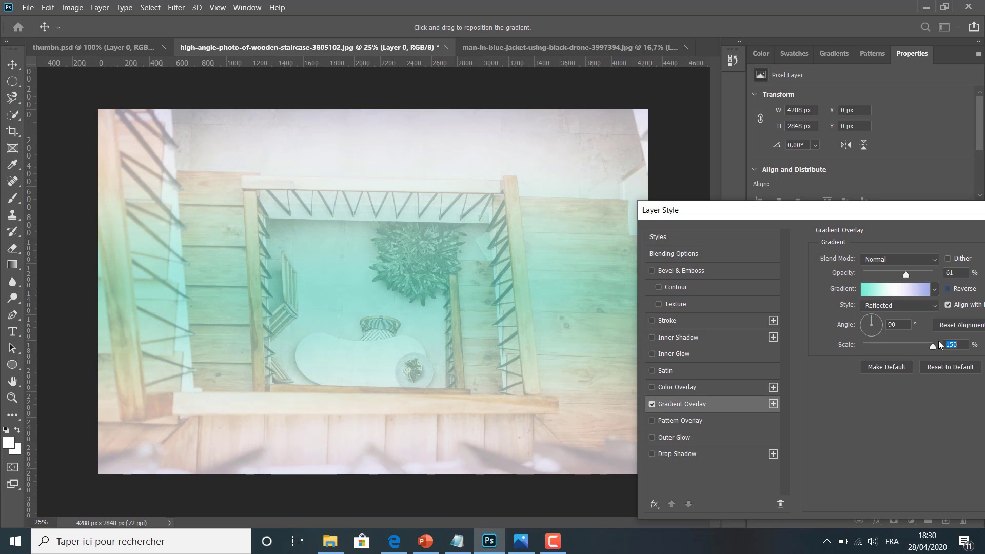
# Try the Linear and Radial styles on the staircase photo's gradient overlay and return it to Reflected
pyautogui.click(891, 305)
pyautogui.click(884, 313)
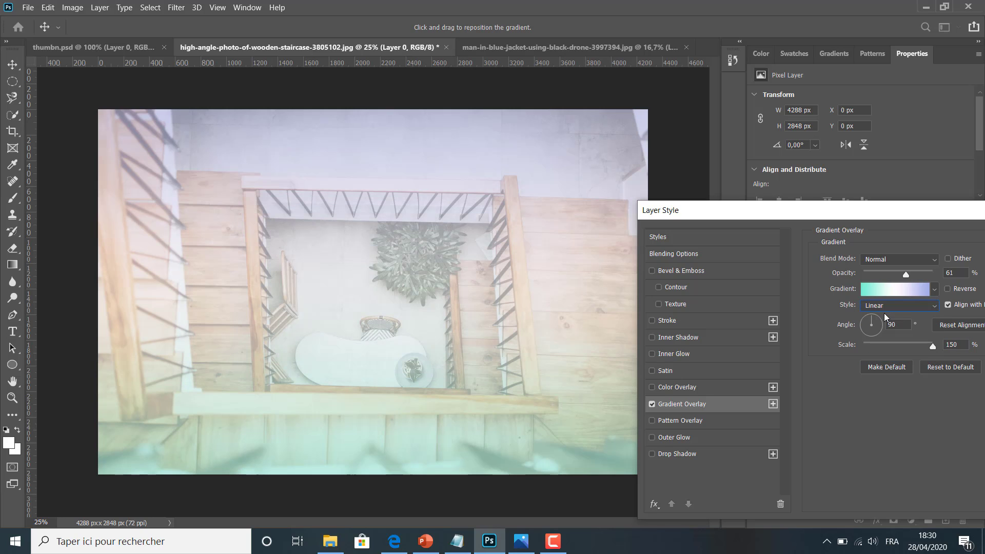
pyautogui.click(882, 306)
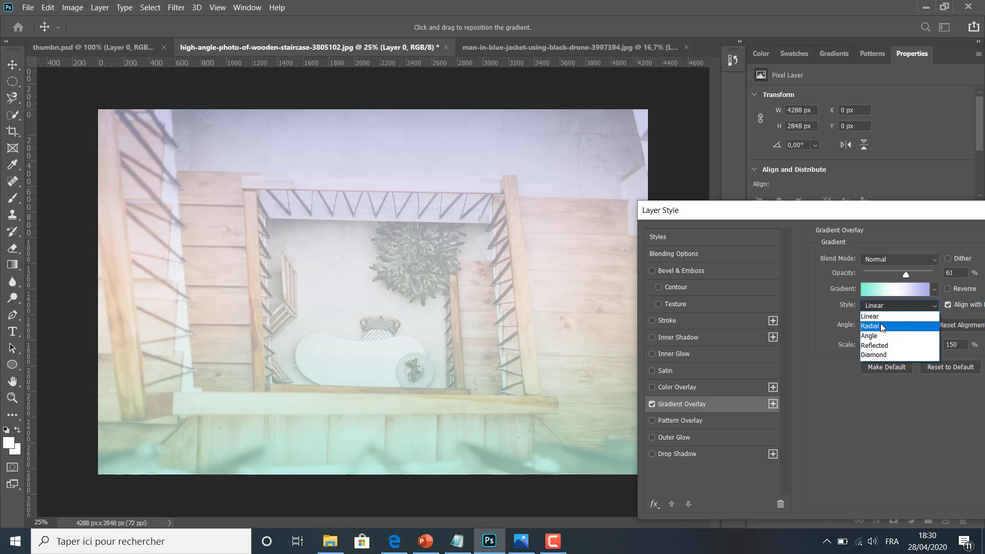
pyautogui.click(881, 324)
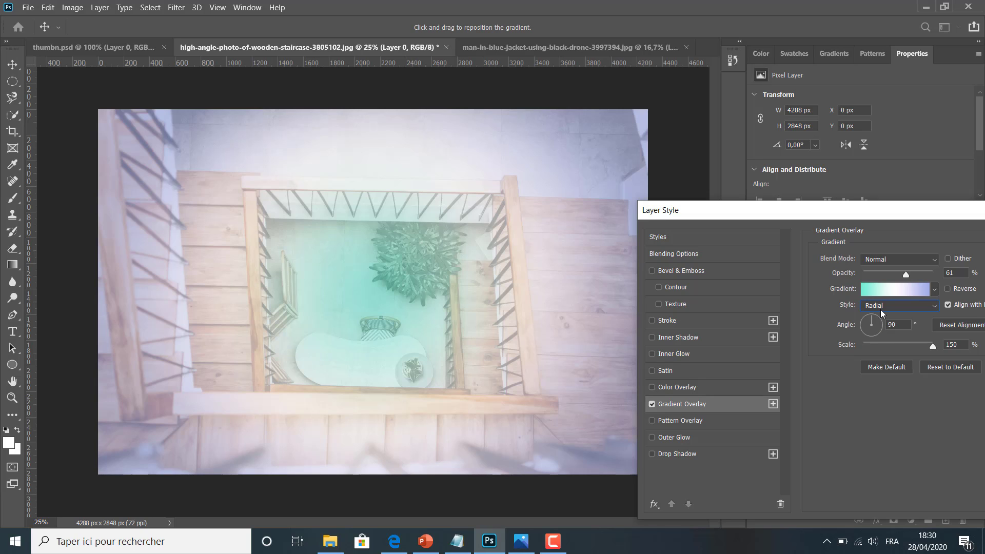
pyautogui.click(876, 302)
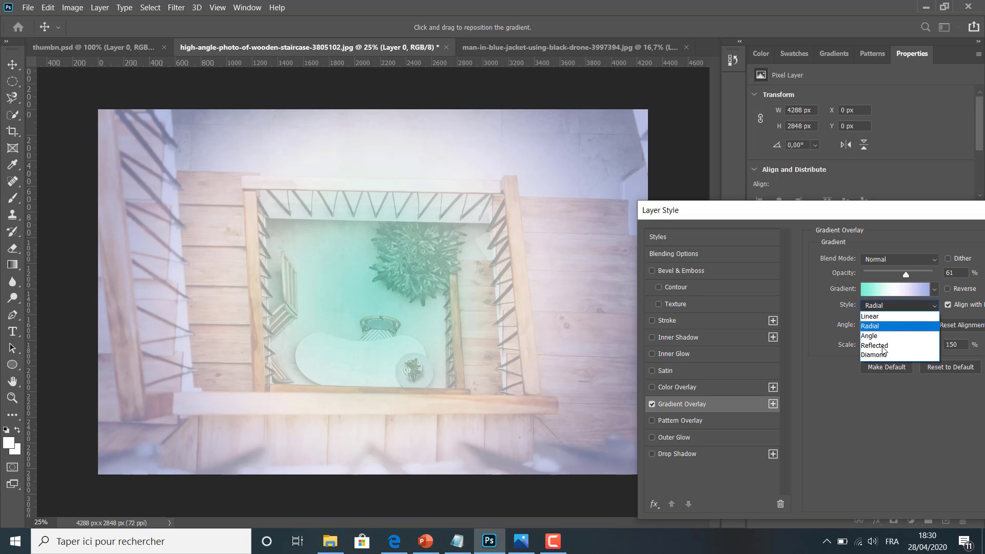
pyautogui.click(882, 347)
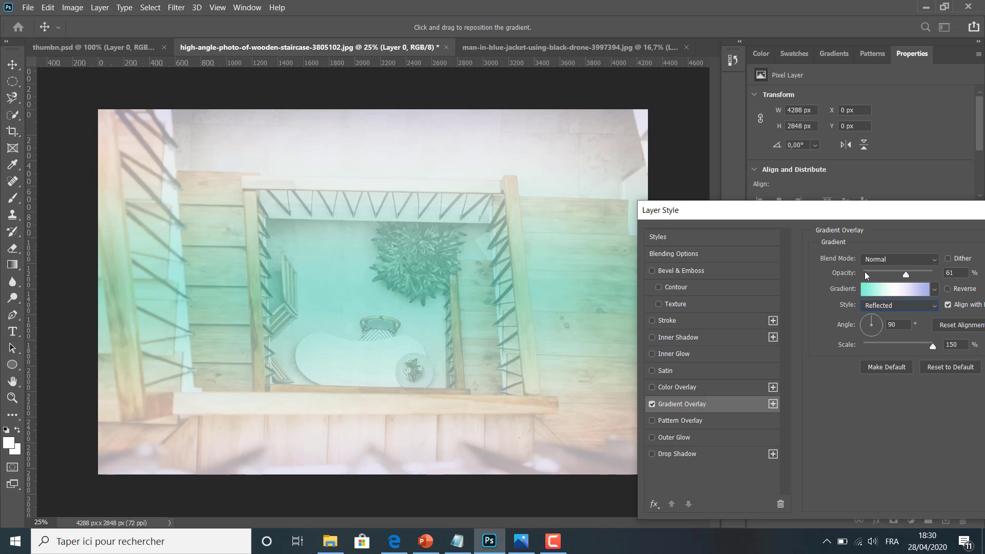
# Try the Darken and Multiply blend modes on the gradient overlay and return it to Normal
pyautogui.click(876, 259)
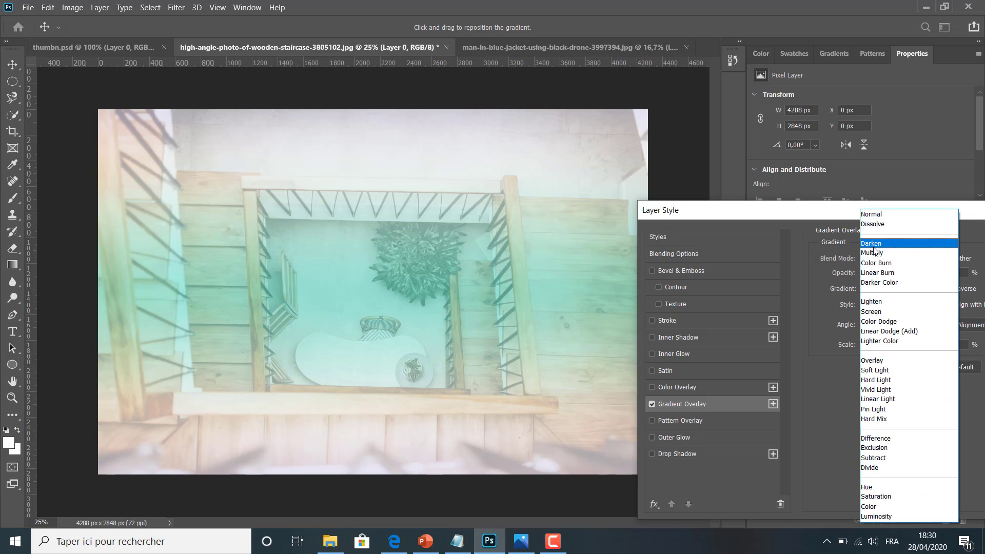
pyautogui.click(872, 244)
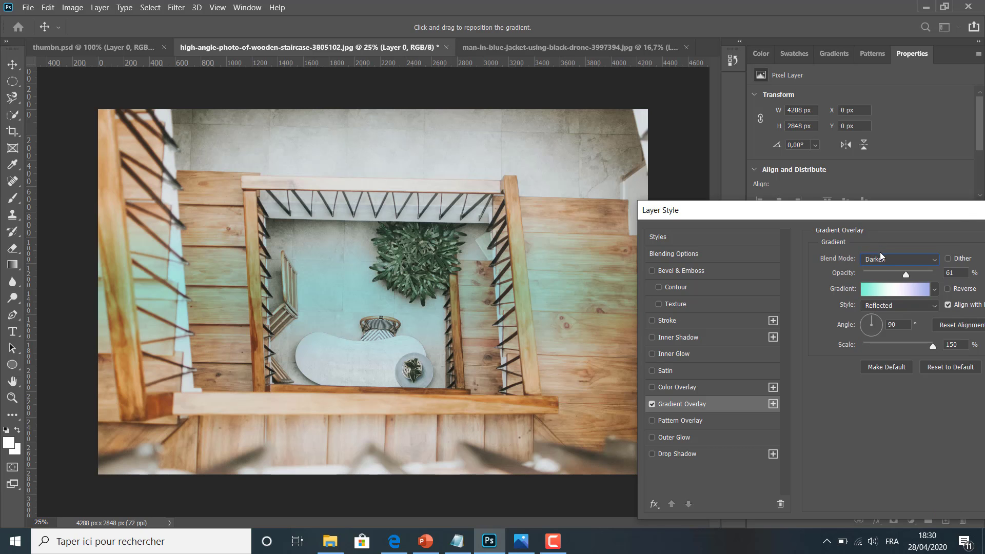
pyautogui.click(880, 253)
pyautogui.click(875, 251)
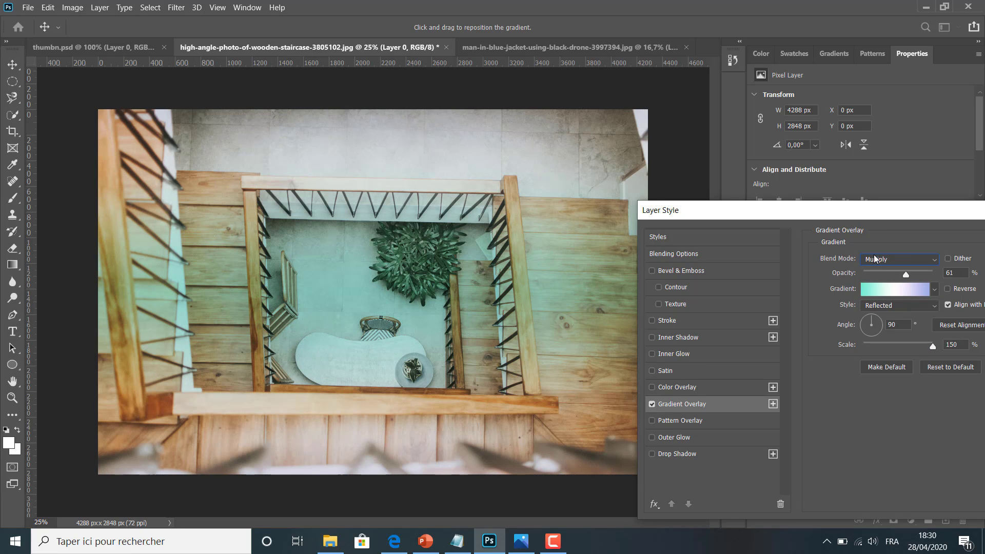
pyautogui.click(878, 260)
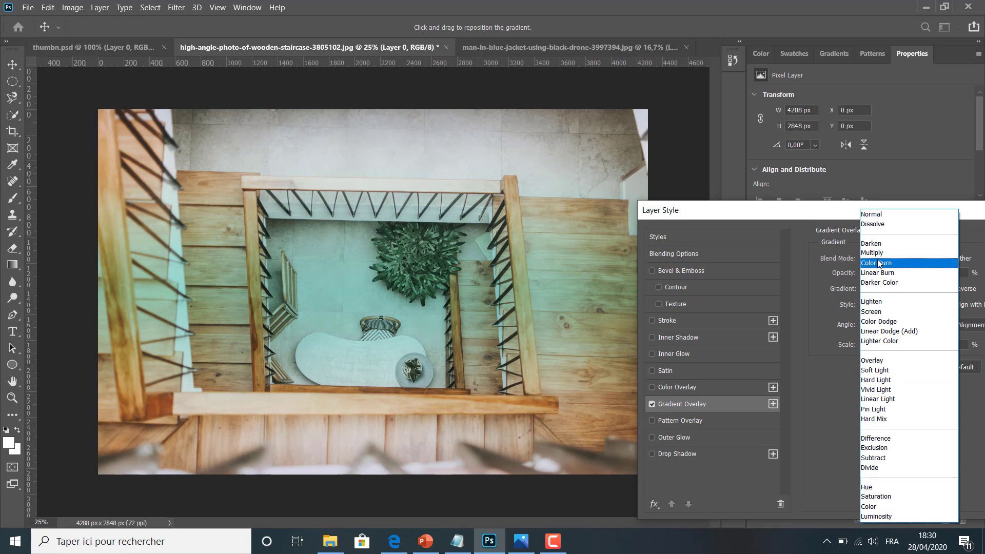
pyautogui.click(876, 214)
# Accept the gradient overlay and compare the staircase photo with its layer effects hidden and shown
pyautogui.moveTo(877, 215); pyautogui.dragTo(578, 158)
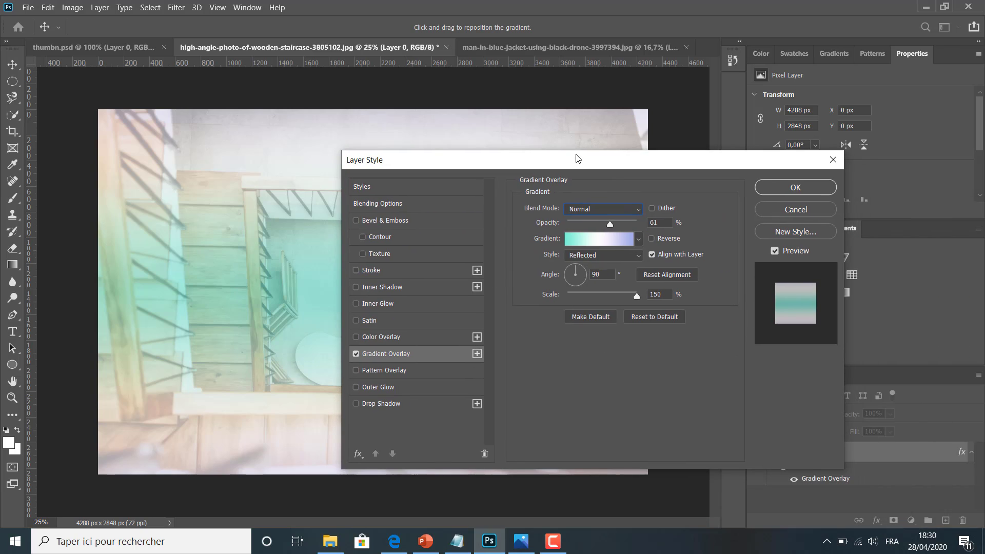
pyautogui.click(769, 187)
pyautogui.click(787, 471)
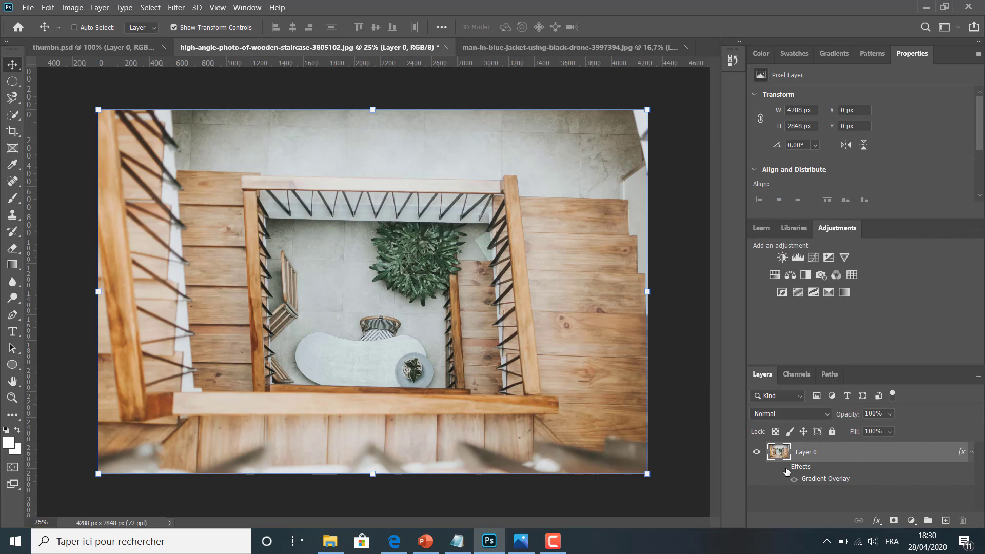
pyautogui.click(786, 471)
pyautogui.click(787, 471)
pyautogui.click(786, 471)
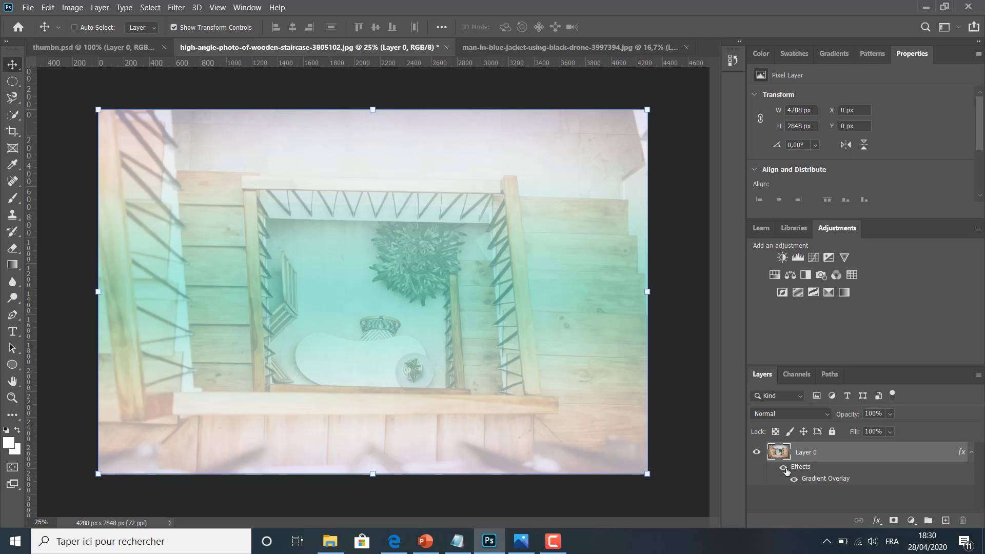
# Review the staircase photo's gradient overlay settings, close them without changes and switch to the thumbn.psd document
pyautogui.doubleClick(812, 479)
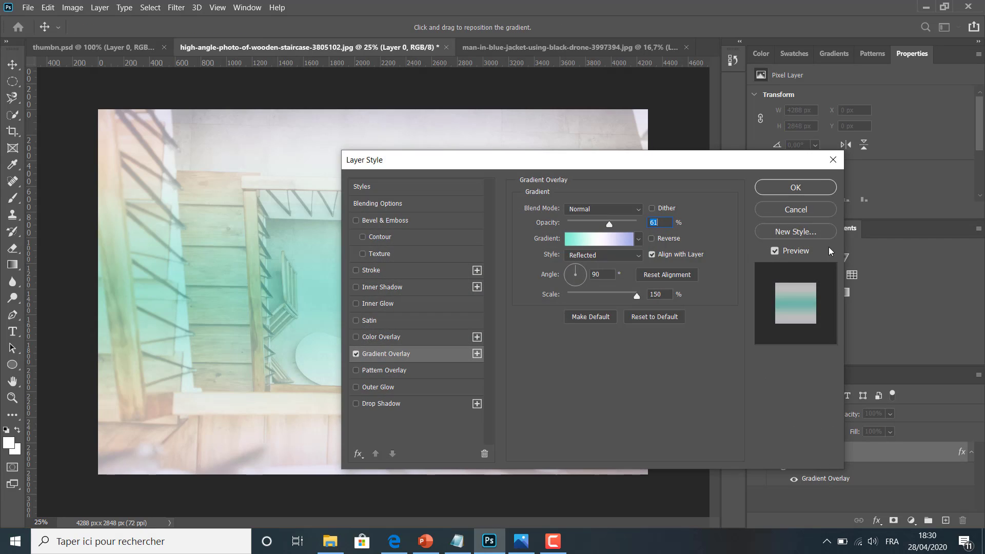
pyautogui.click(832, 159)
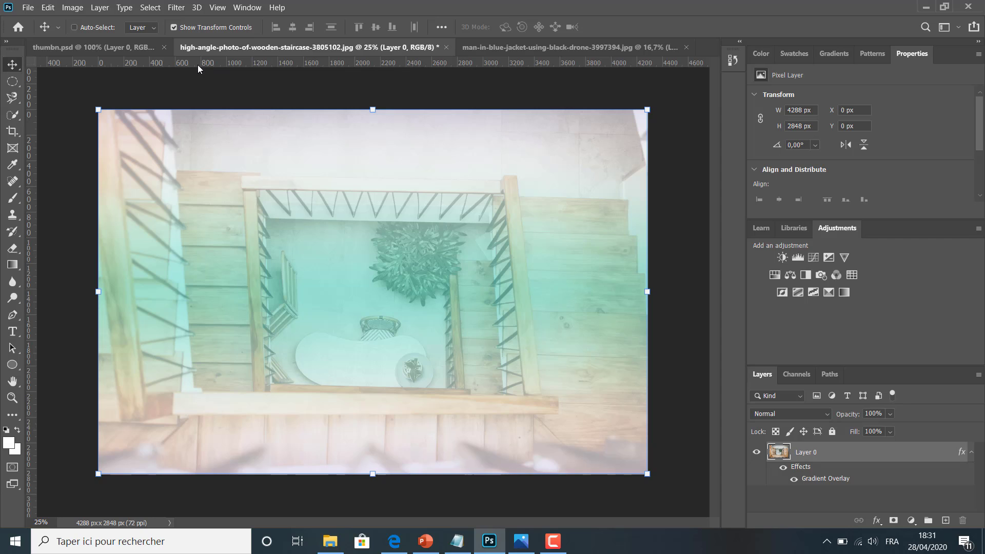
pyautogui.click(123, 46)
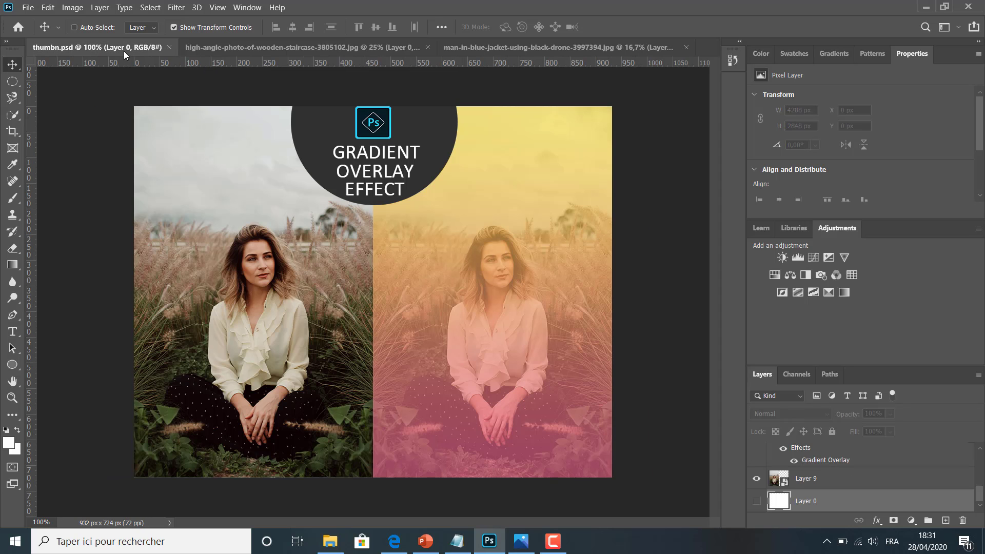